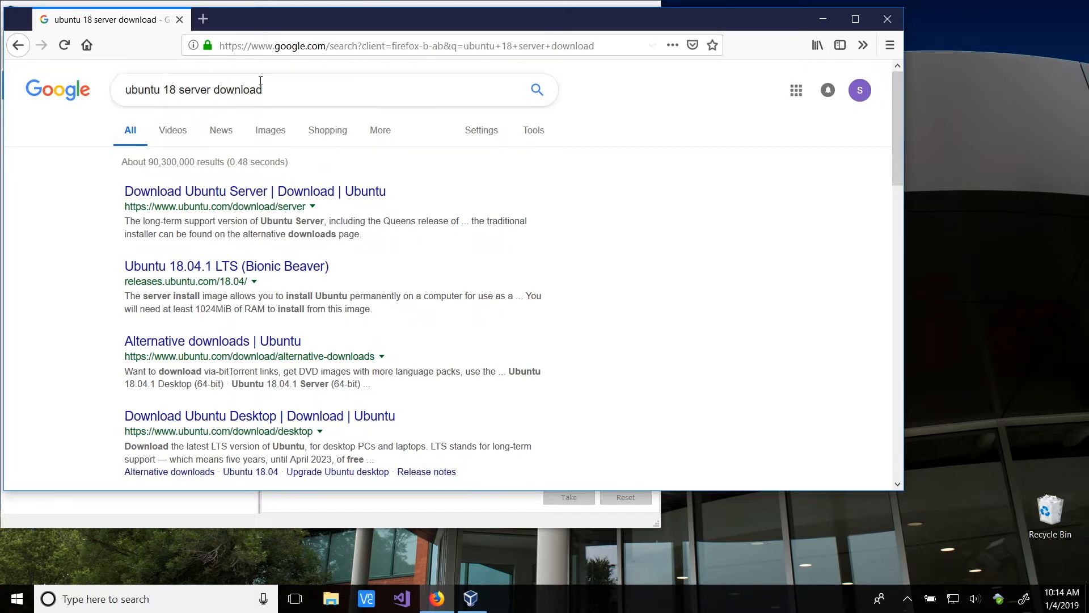
Open the Download Ubuntu Server page from the search results and check the release version and its support end date.
drag(287, 87, 65, 89)
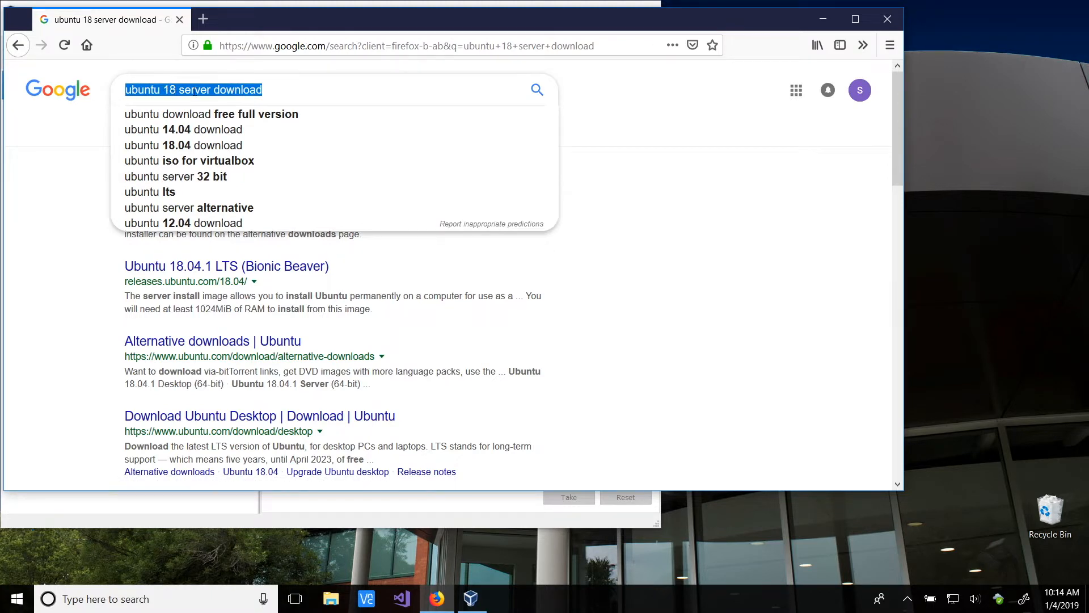
click(588, 240)
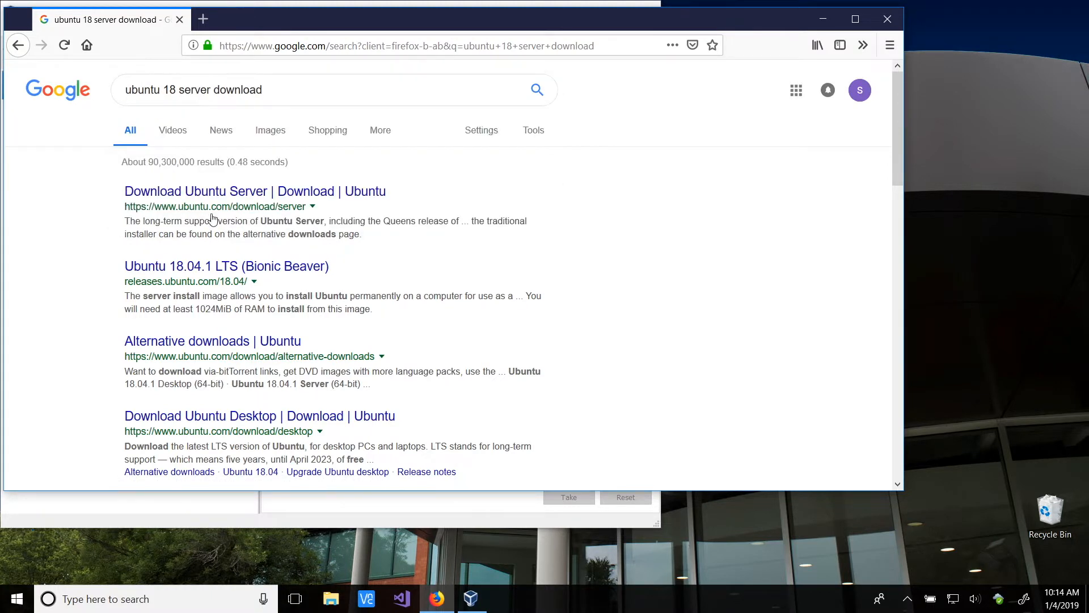
click(205, 193)
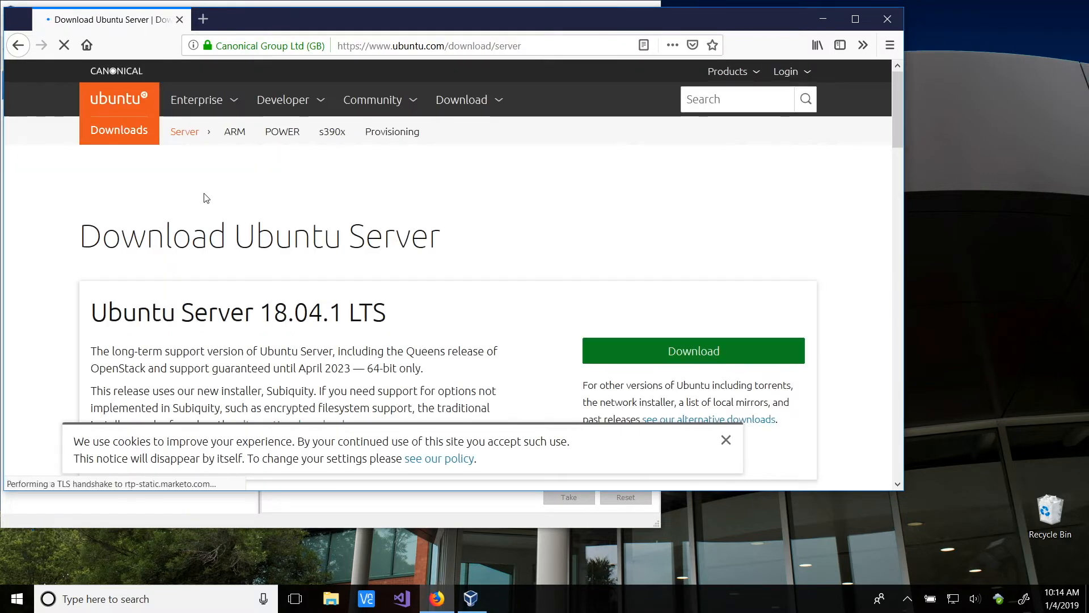
click(726, 439)
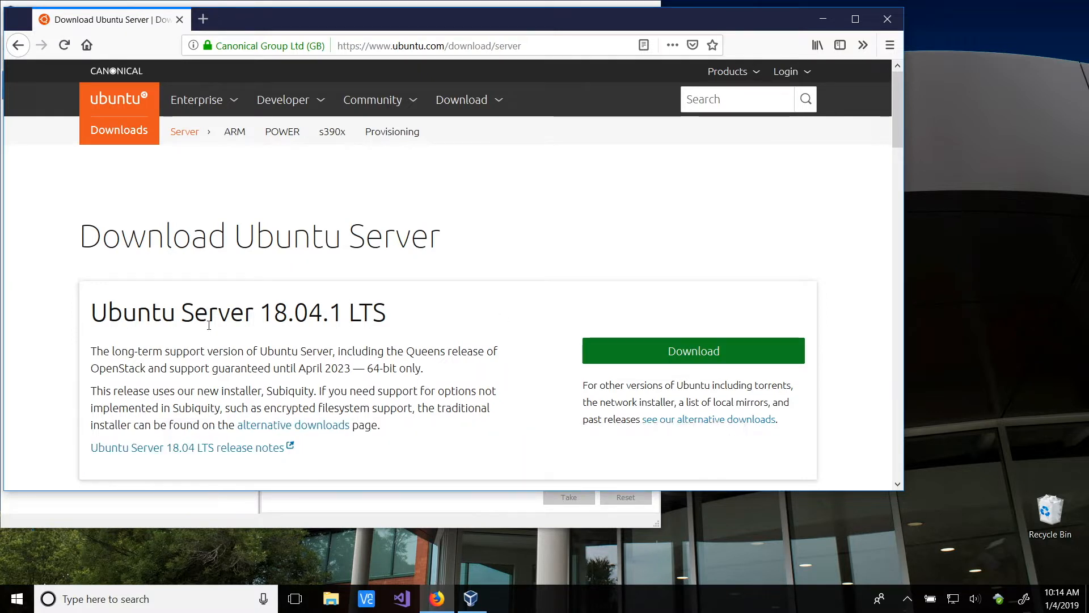
drag(347, 308, 387, 312)
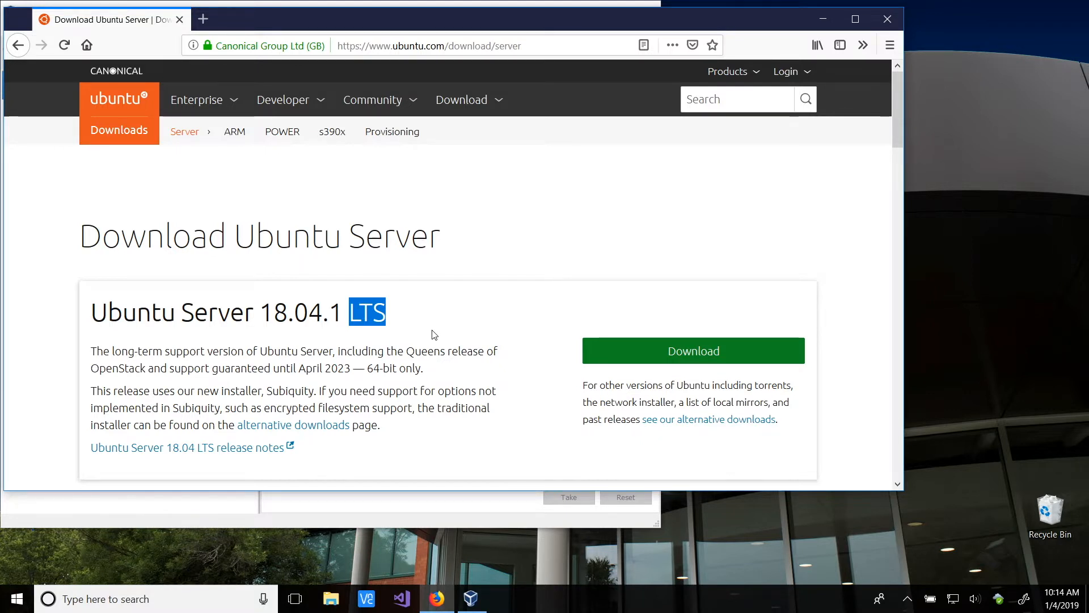
drag(296, 369, 351, 369)
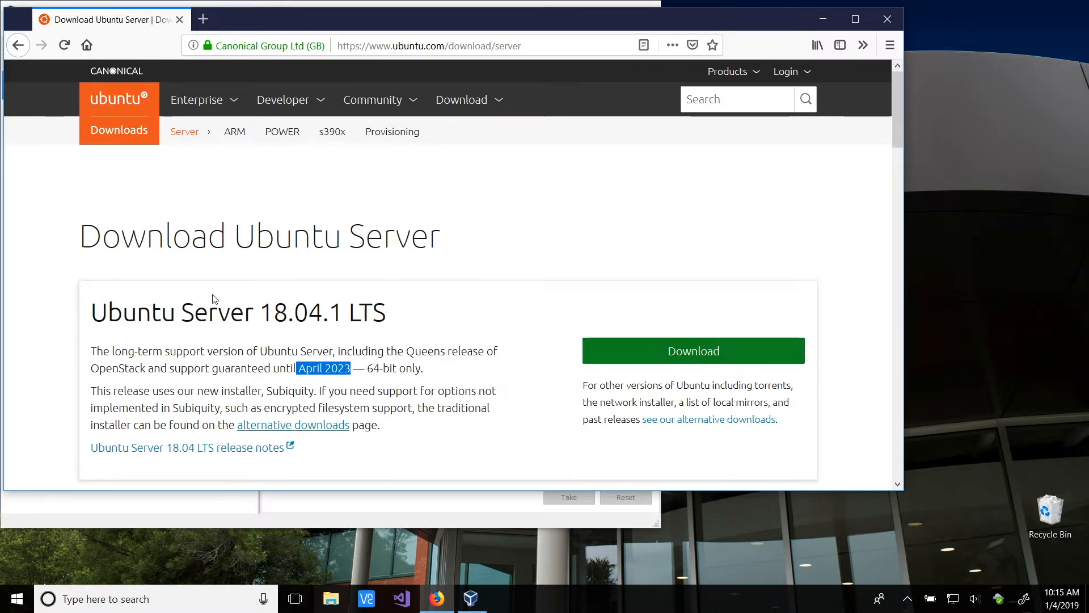
Check the full name of the Ubuntu server disc image on the desktop and close the browser, leaving VirtualBox Manager in front.
drag(216, 19, 380, 28)
drag(89, 16, 420, 50)
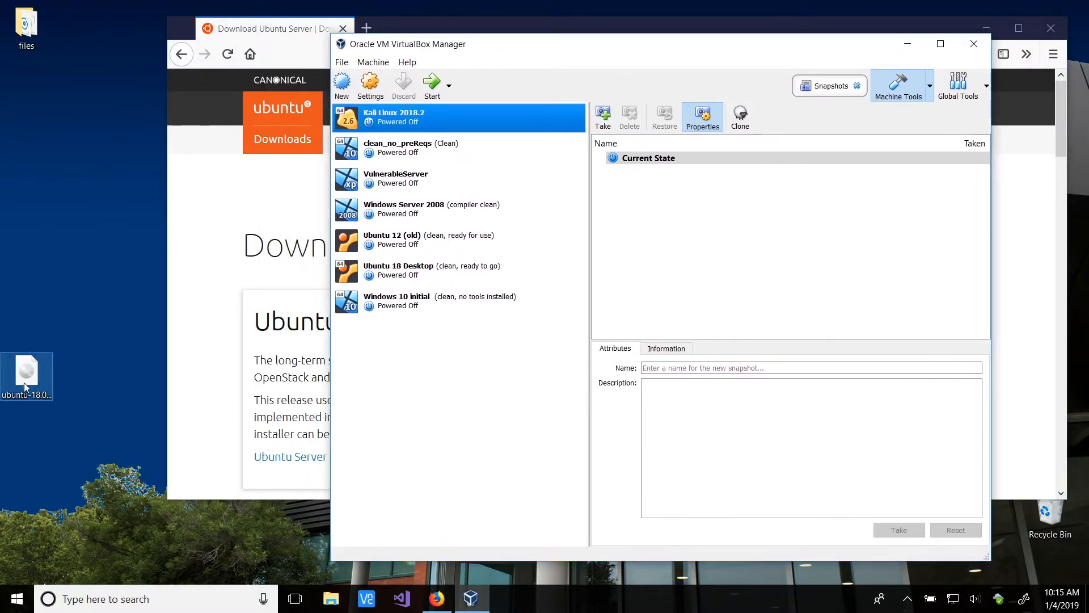
click(44, 380)
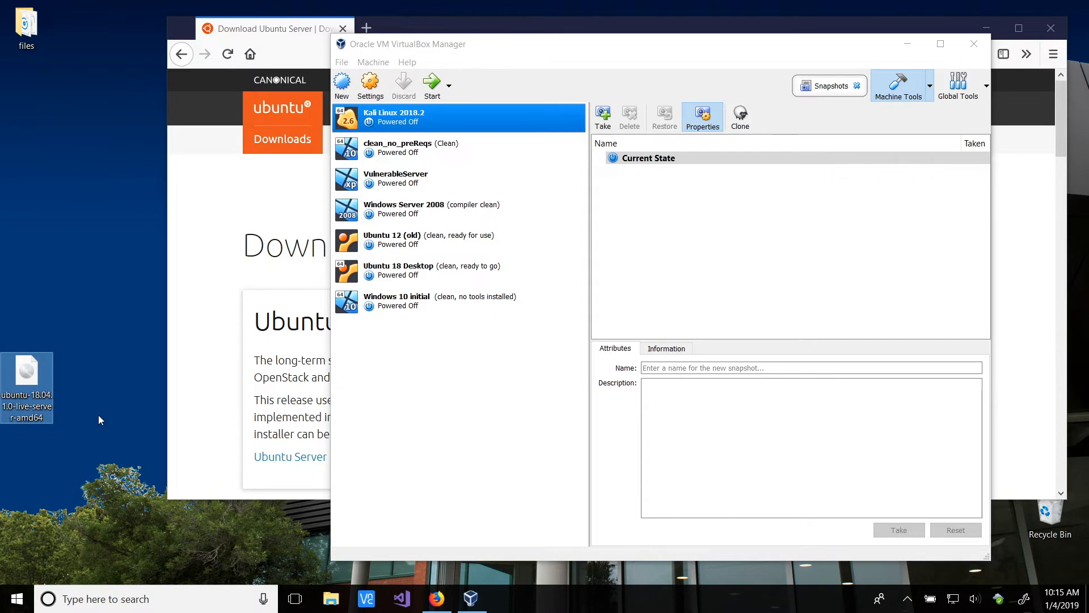
click(211, 383)
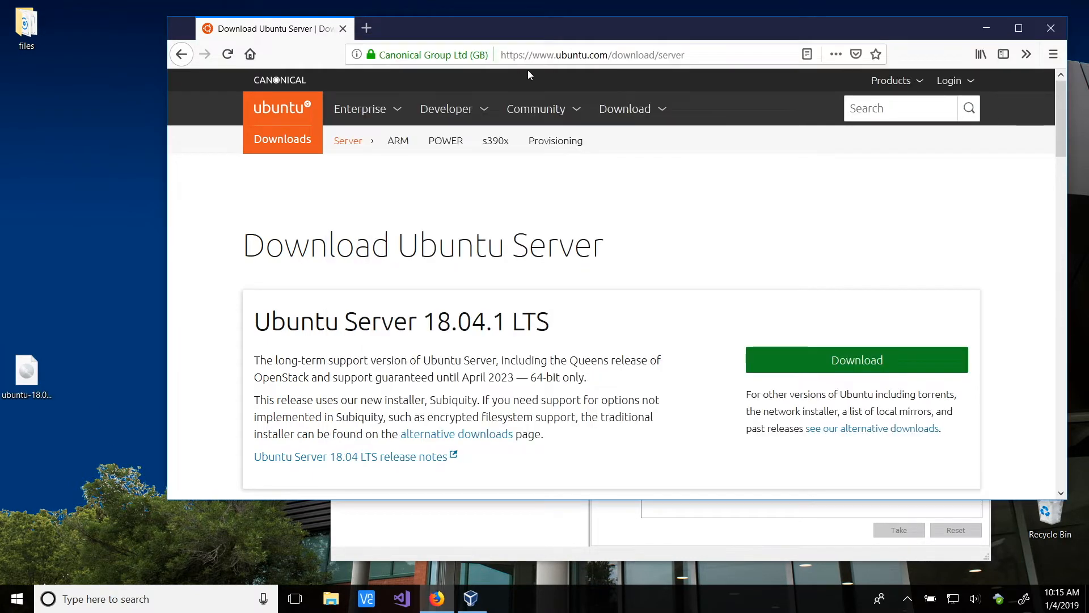
click(1050, 27)
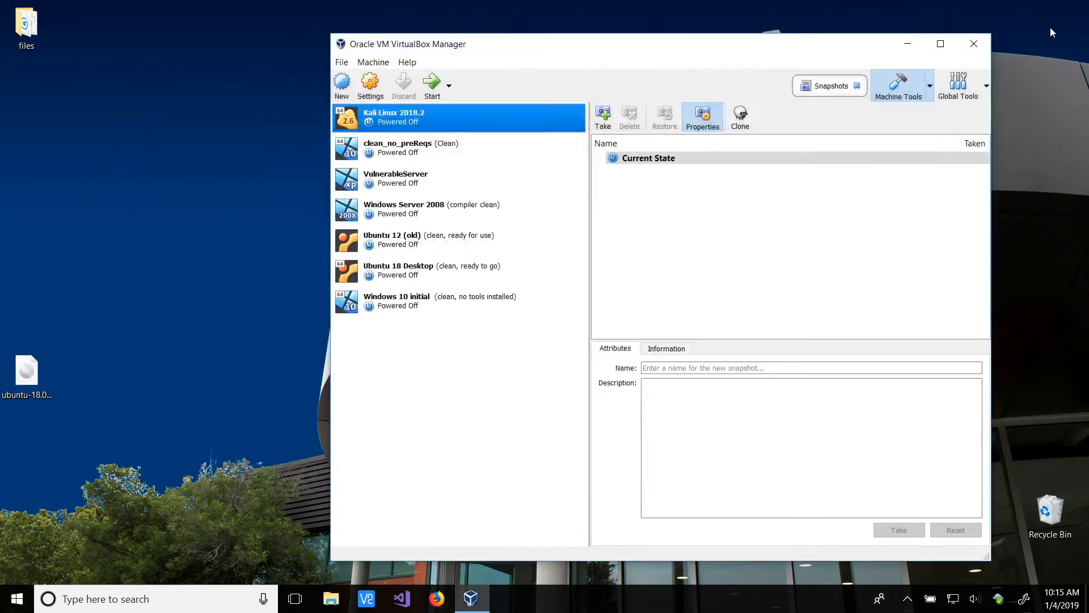
drag(630, 50, 543, 39)
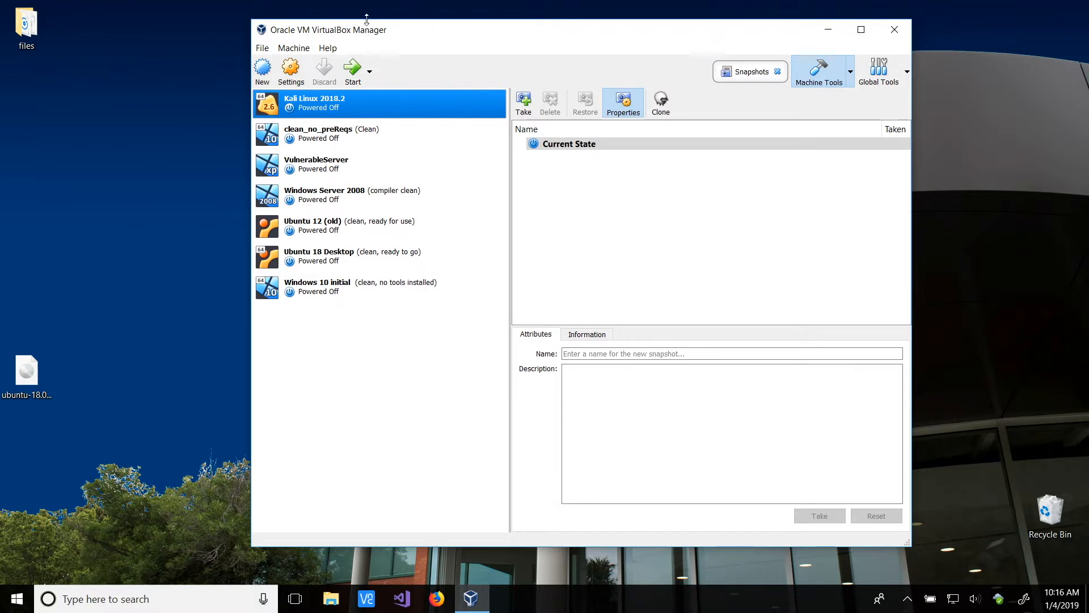
Create a Linux Ubuntu (64-bit) virtual machine named "Ubuntu 18 server" with 2048 MB memory and a dynamically allocated 10.00 GB VDI disk.
click(263, 71)
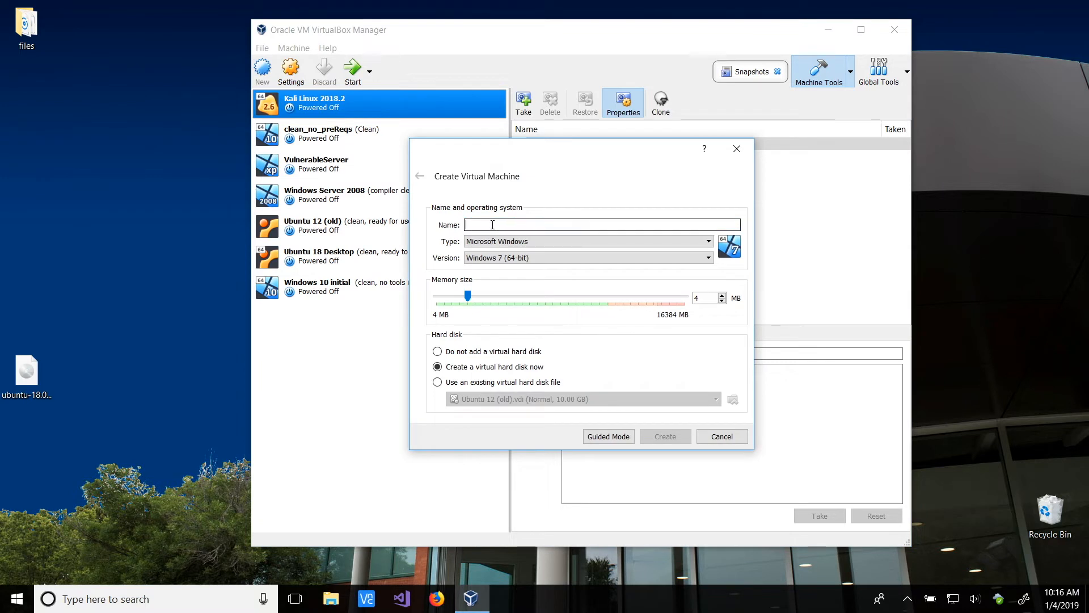
text(Ubuntu 18 server)
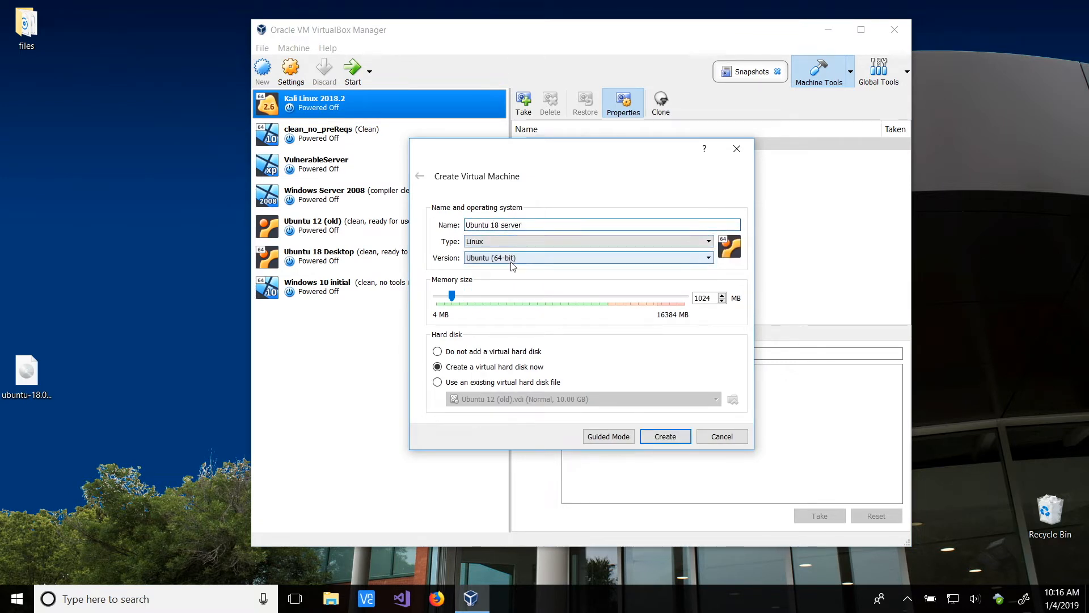
drag(711, 298, 679, 299)
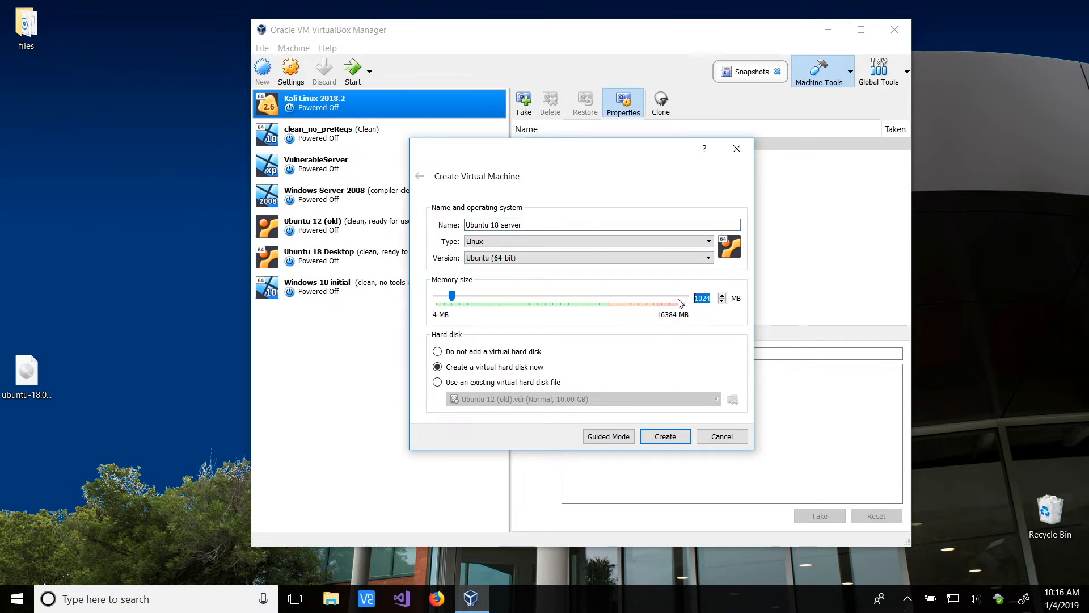
text(2048)
click(662, 438)
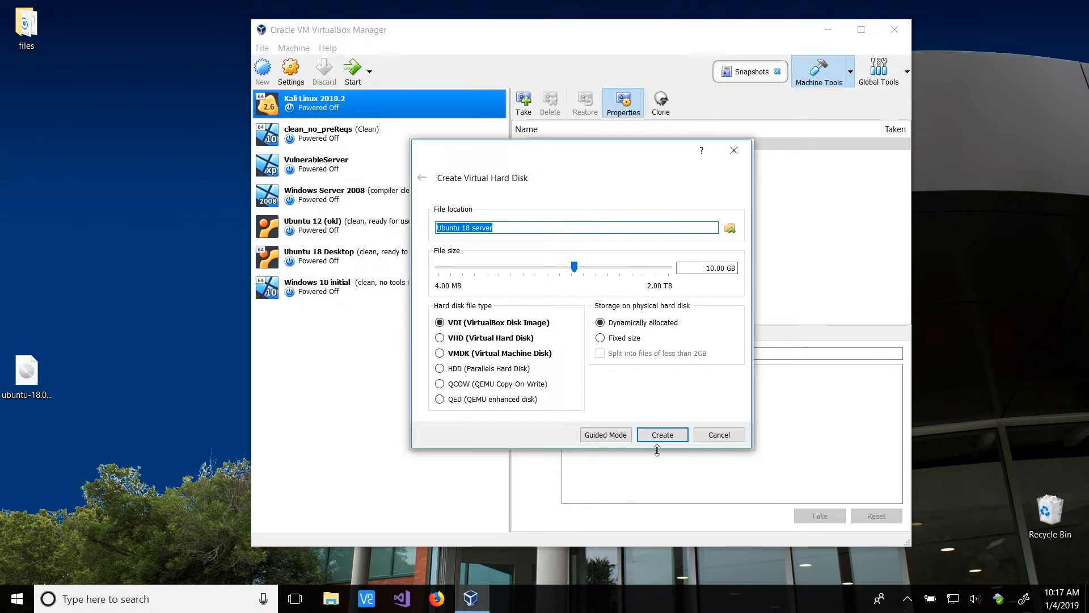
click(658, 437)
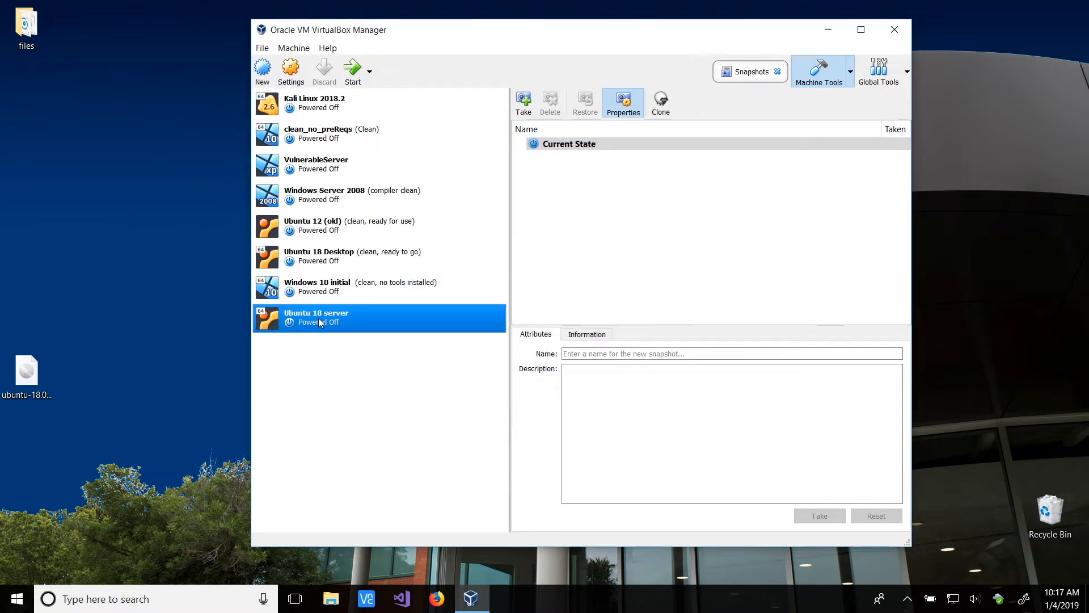
In the Ubuntu 18 server storage settings, load ubuntu-18.04.1.0-live-server-amd64 from the Desktop into the empty IDE optical drive.
click(281, 74)
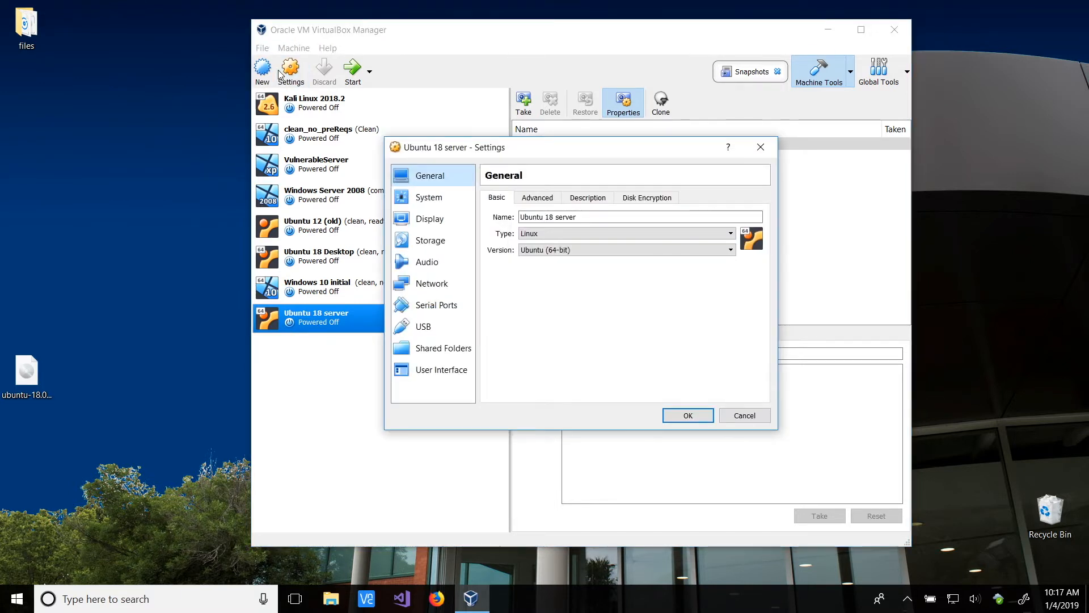
click(430, 242)
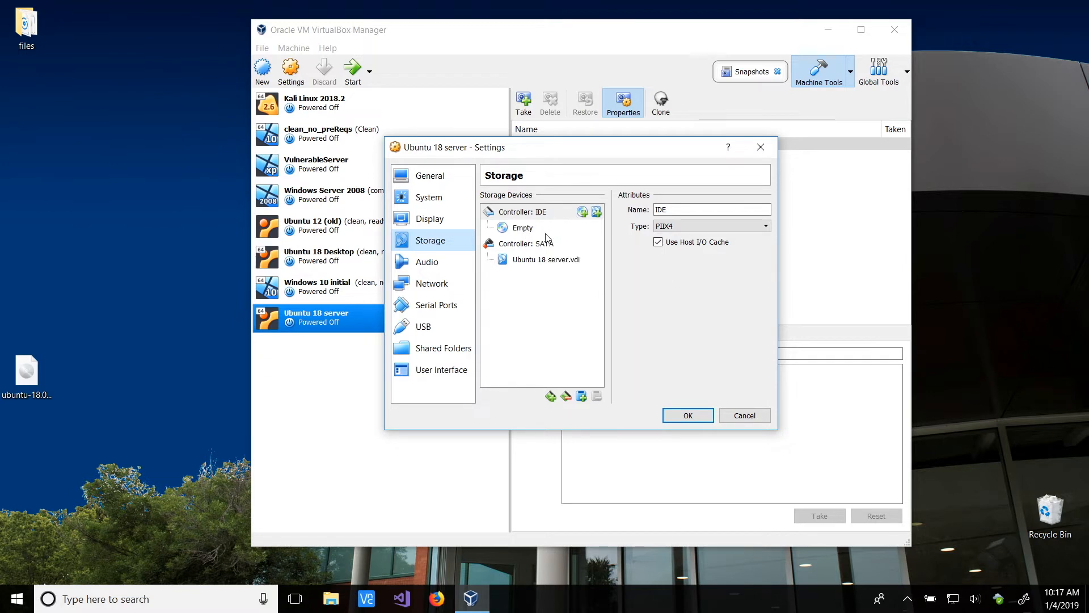
click(522, 229)
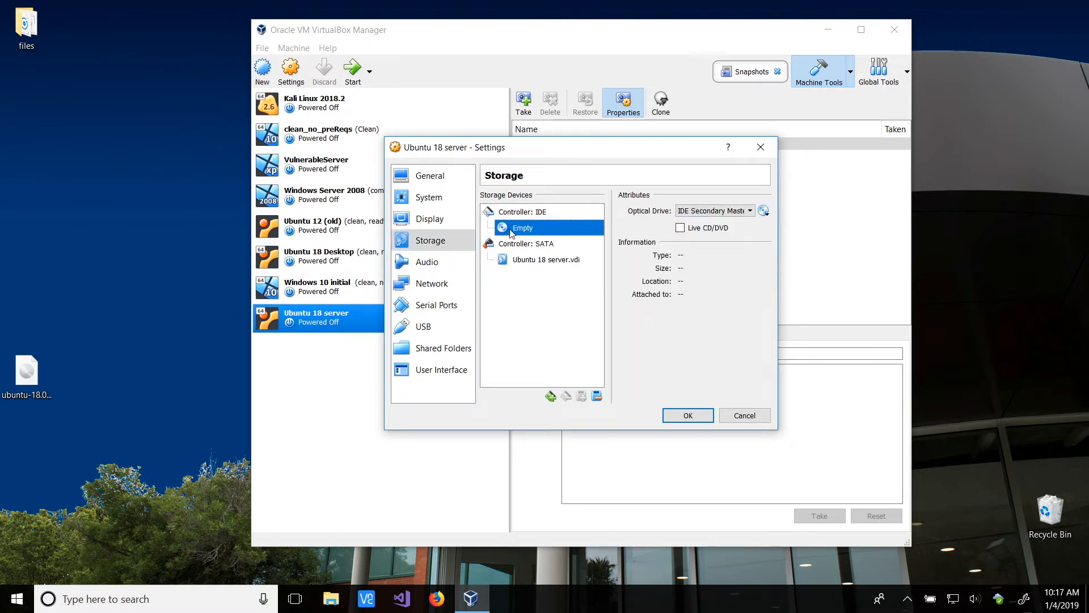
click(764, 212)
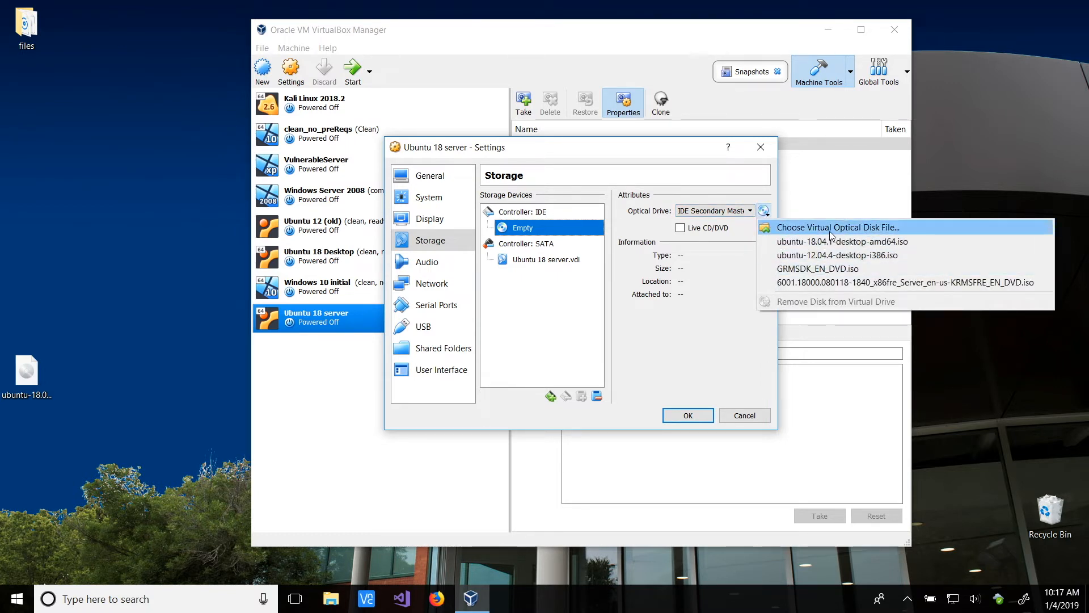
click(851, 229)
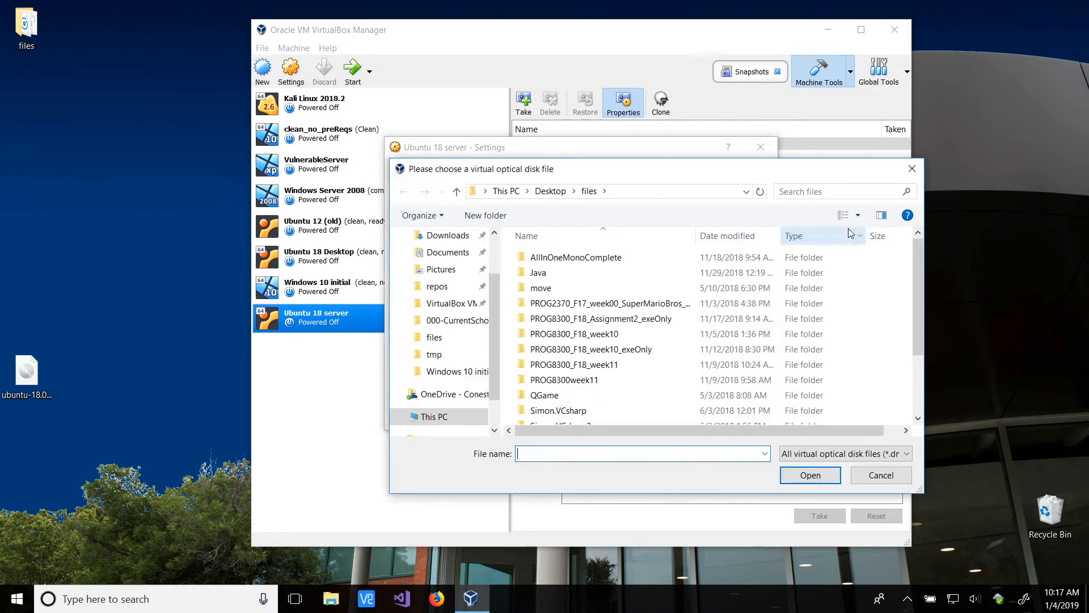
scroll(443, 340, down, 3)
scroll(442, 351, up, 2)
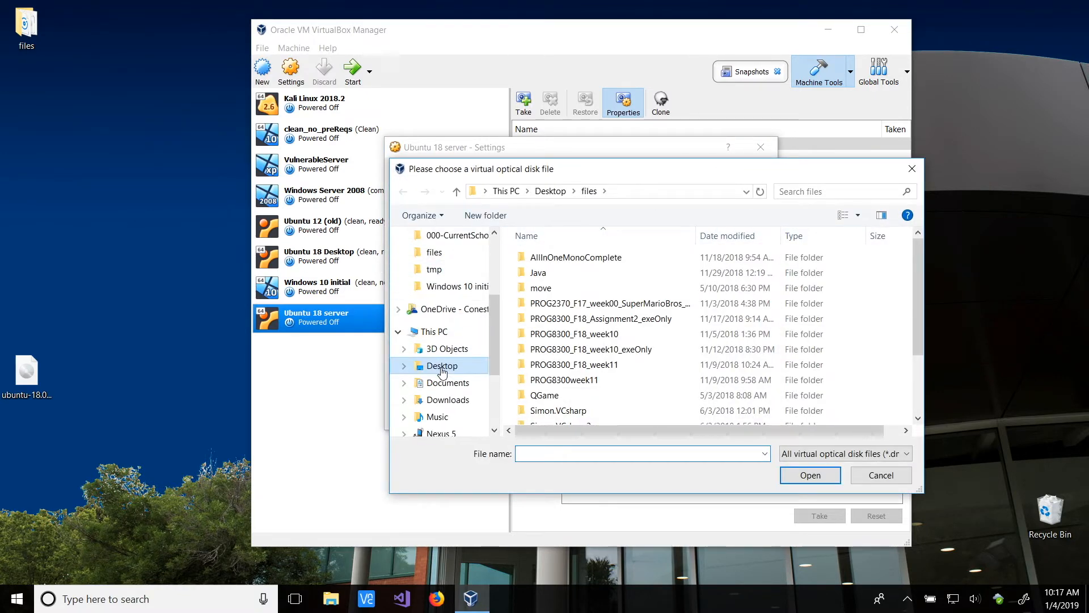
click(443, 367)
click(638, 294)
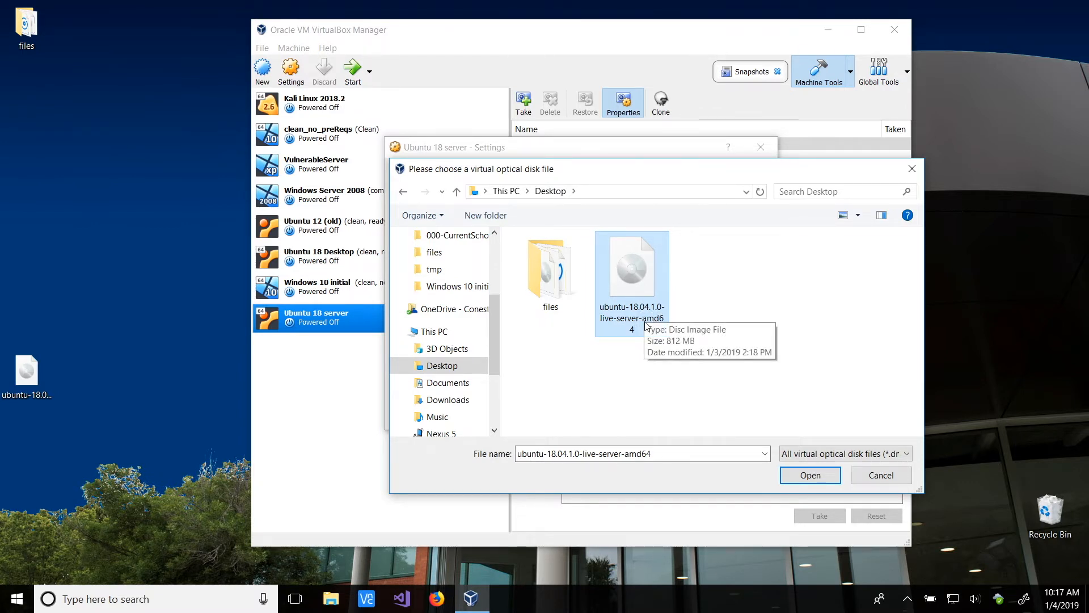
click(808, 476)
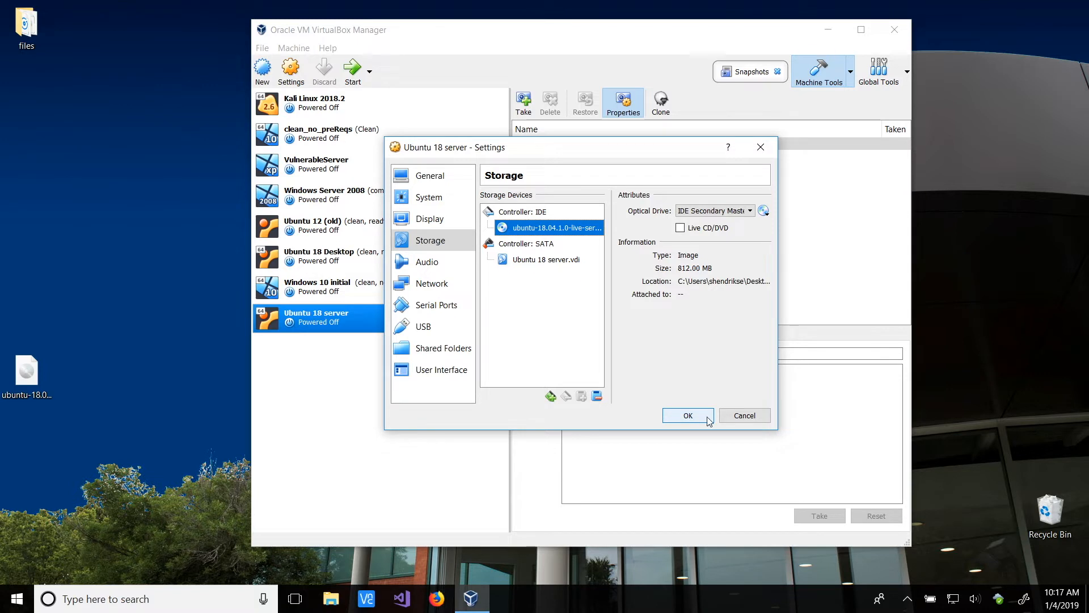
Attach network Adapter 1 to Bridged Adapter using the Surface Ethernet Adapter and save the machine's settings.
click(427, 286)
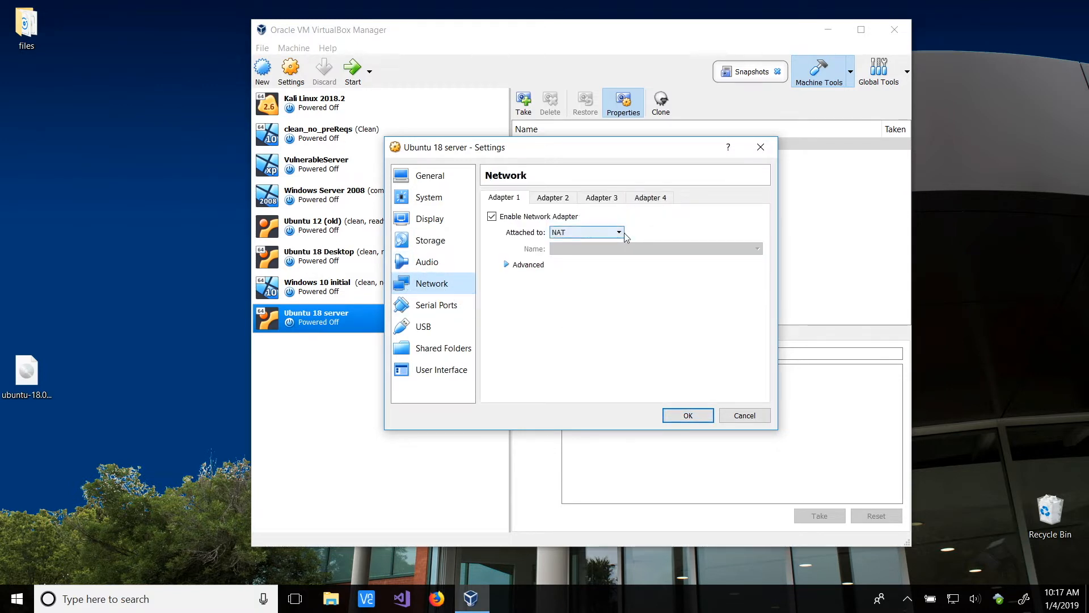
click(593, 233)
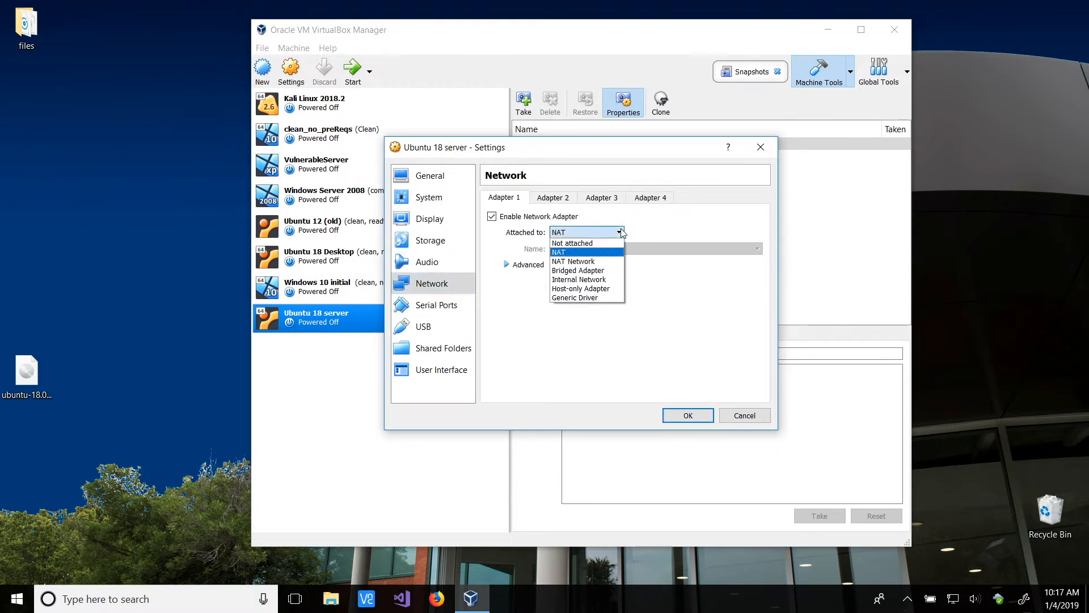
click(586, 271)
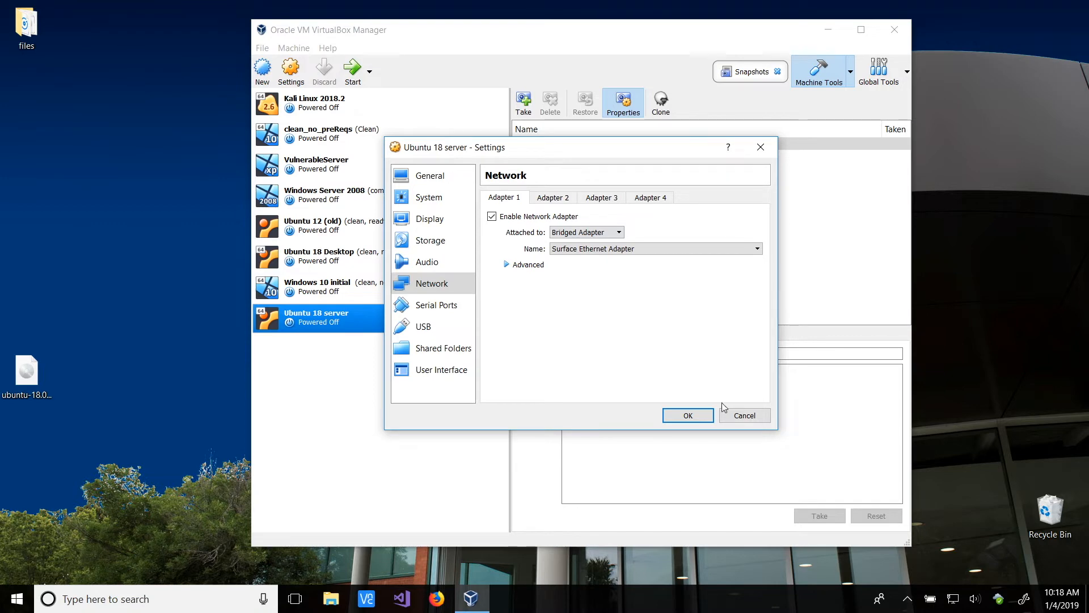
click(695, 416)
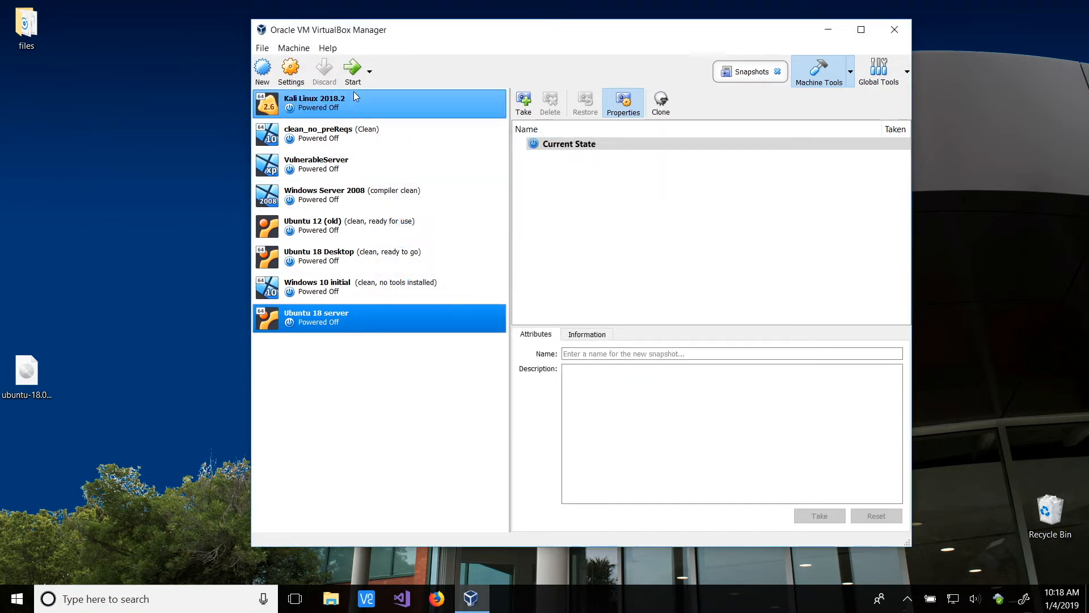
Start the Ubuntu 18 server machine and choose English, the English (US) keyboard layout and Install Ubuntu in the installer.
click(352, 71)
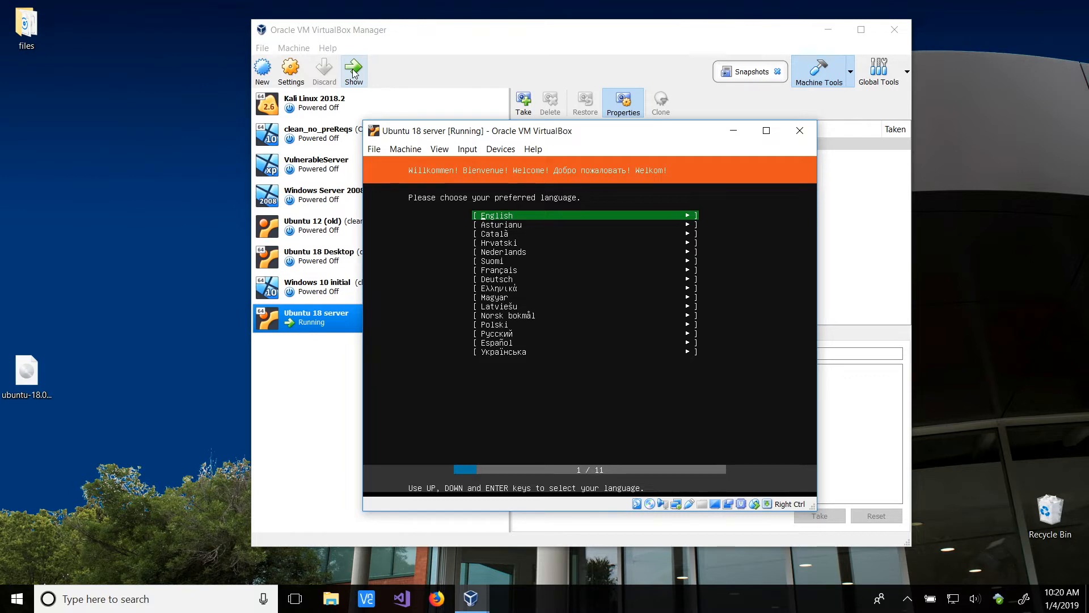
key(Return)
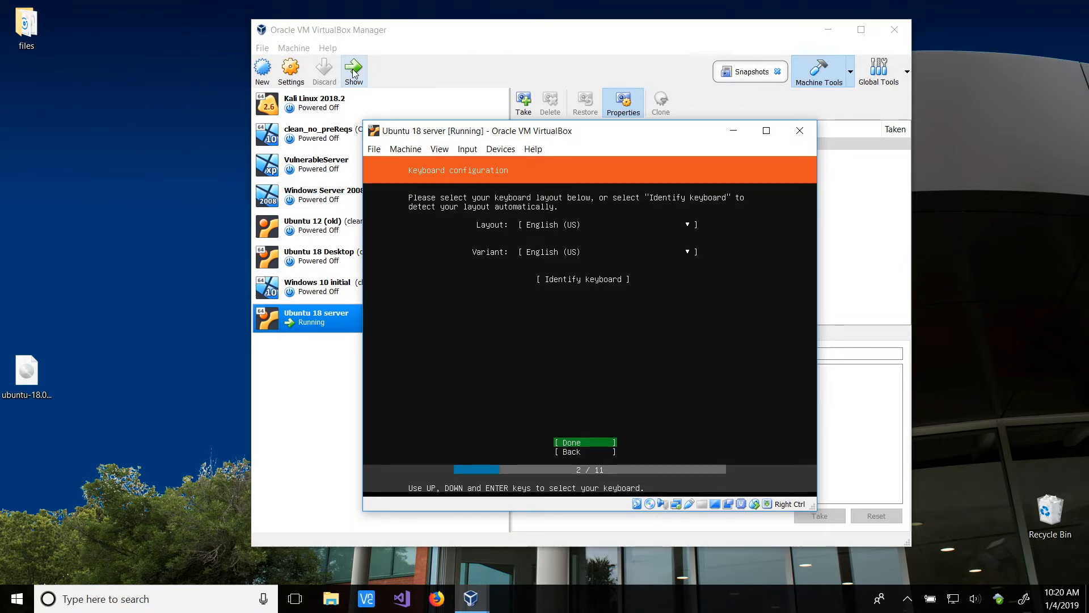
key(Return)
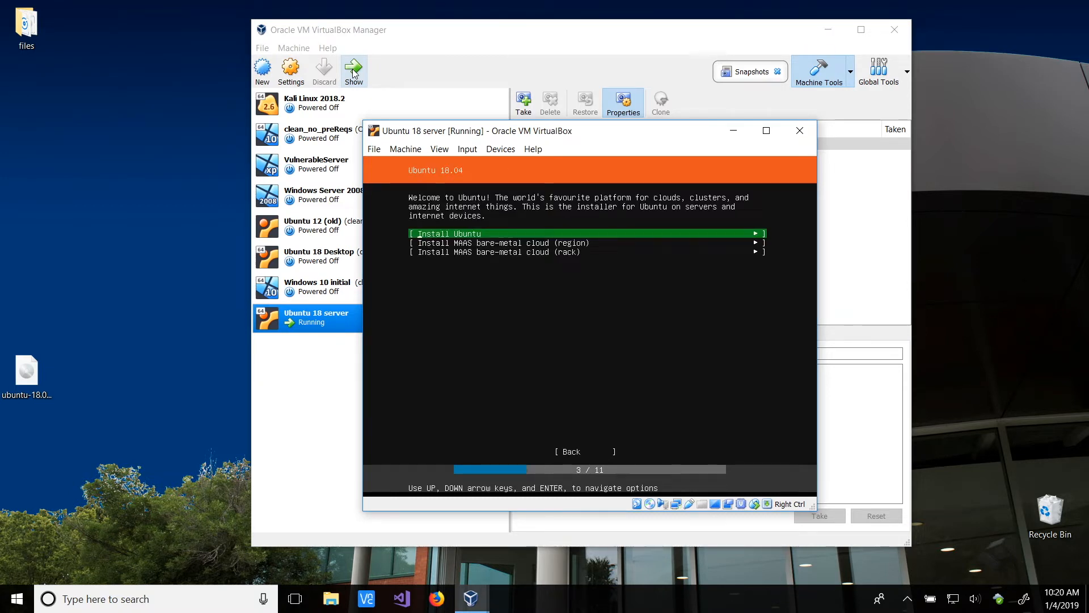
key(Return)
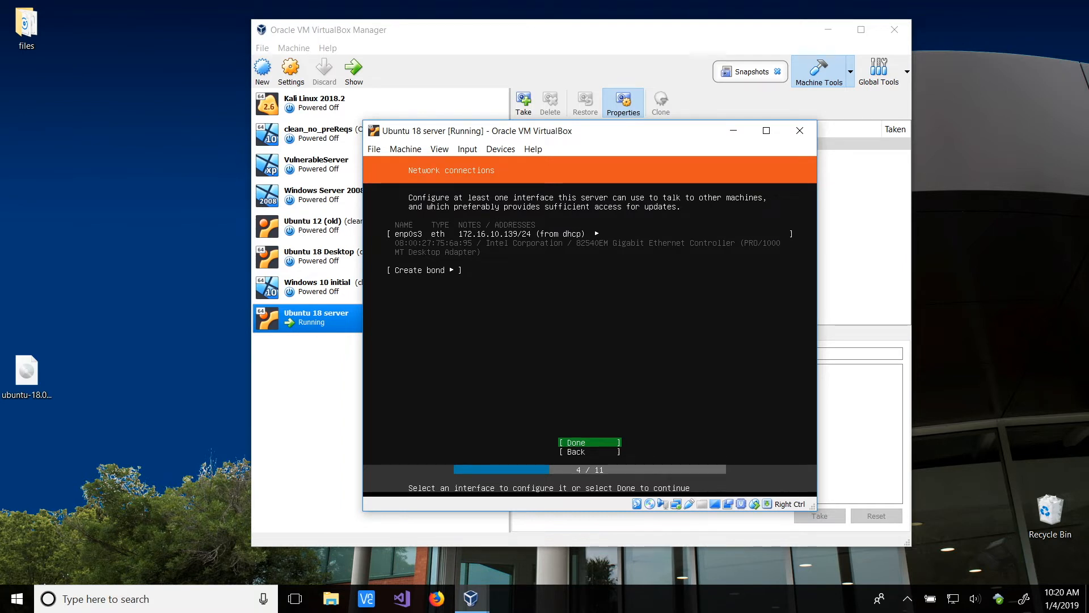
Accept the installer's DHCP network connection, a blank proxy address and the default Ubuntu archive mirror.
key(Return)
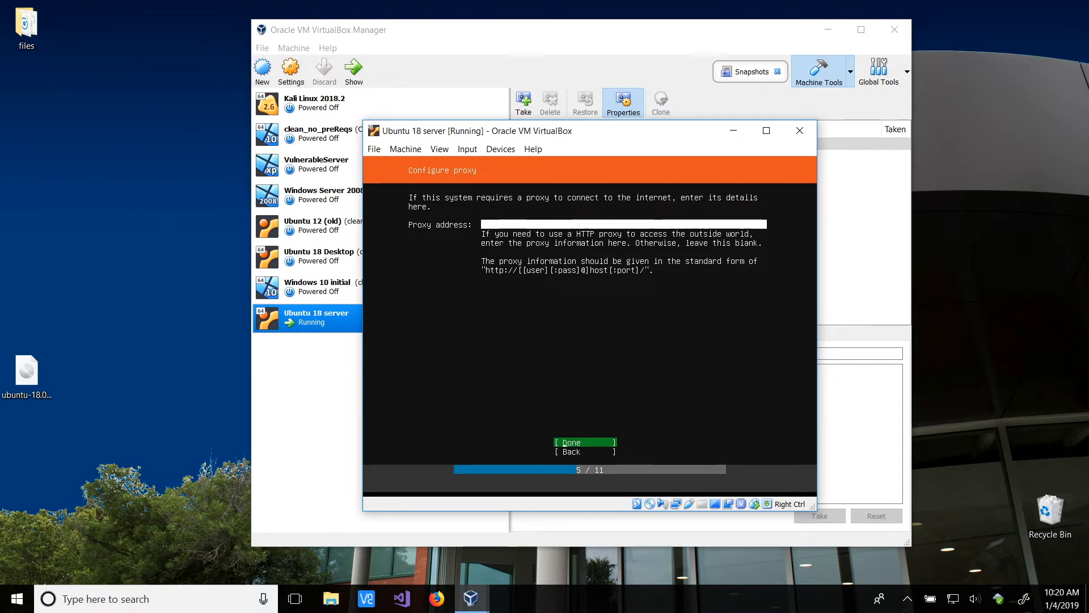
key(Return)
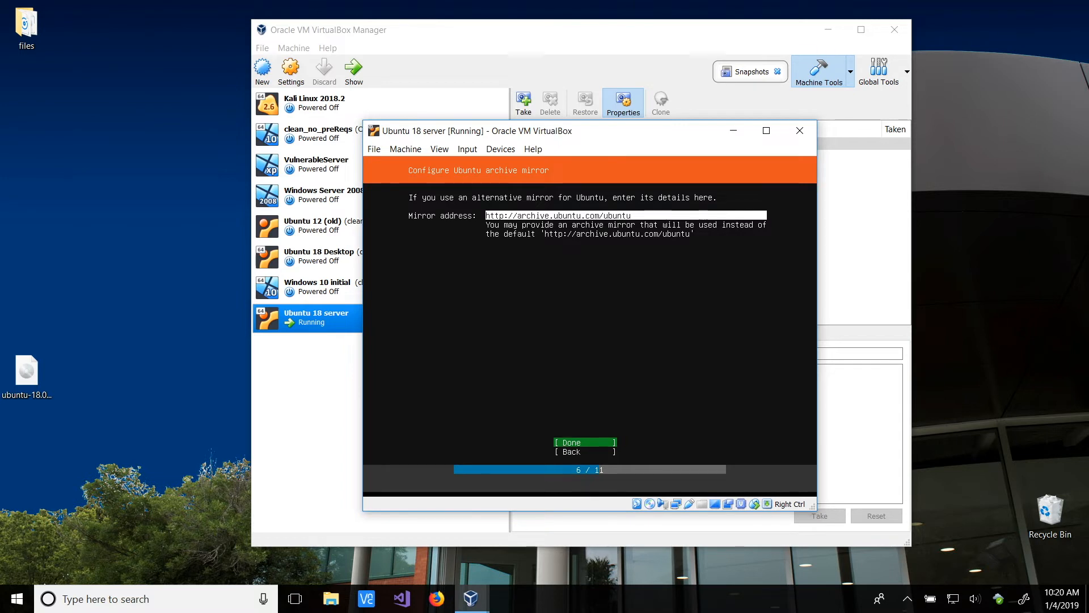
key(Return)
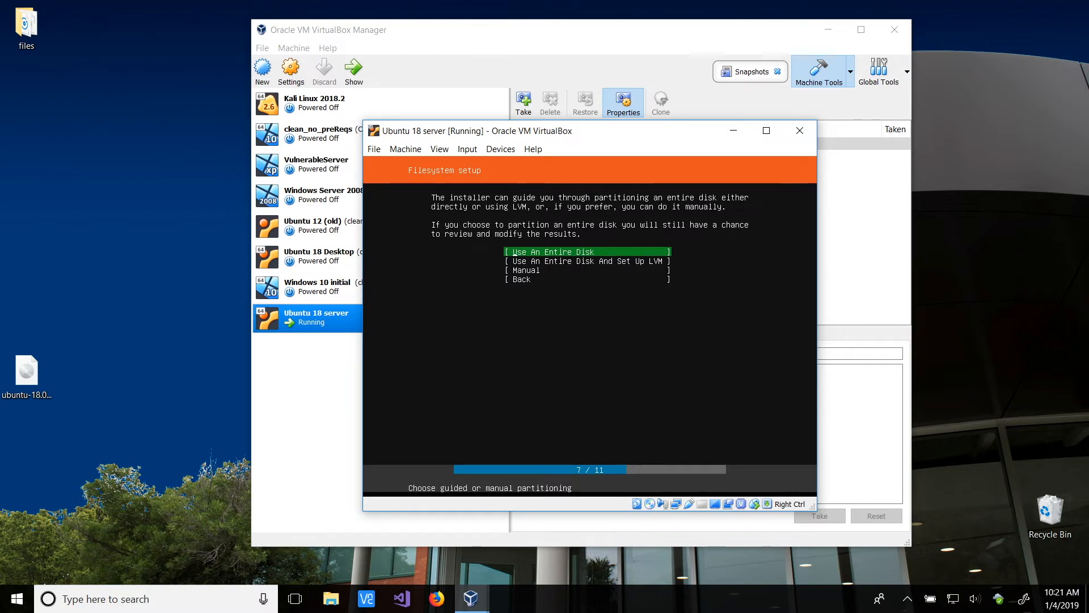
Partition the entire 10.000G VBOX hard disk with the guided scheme and confirm the destructive action to start installing.
key(Return)
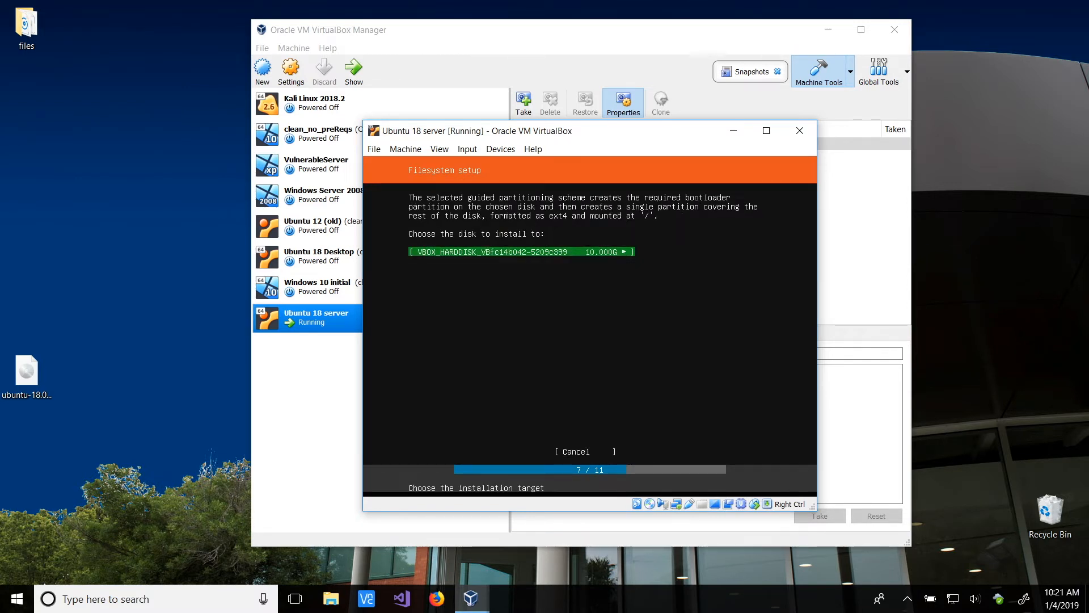
key(Return)
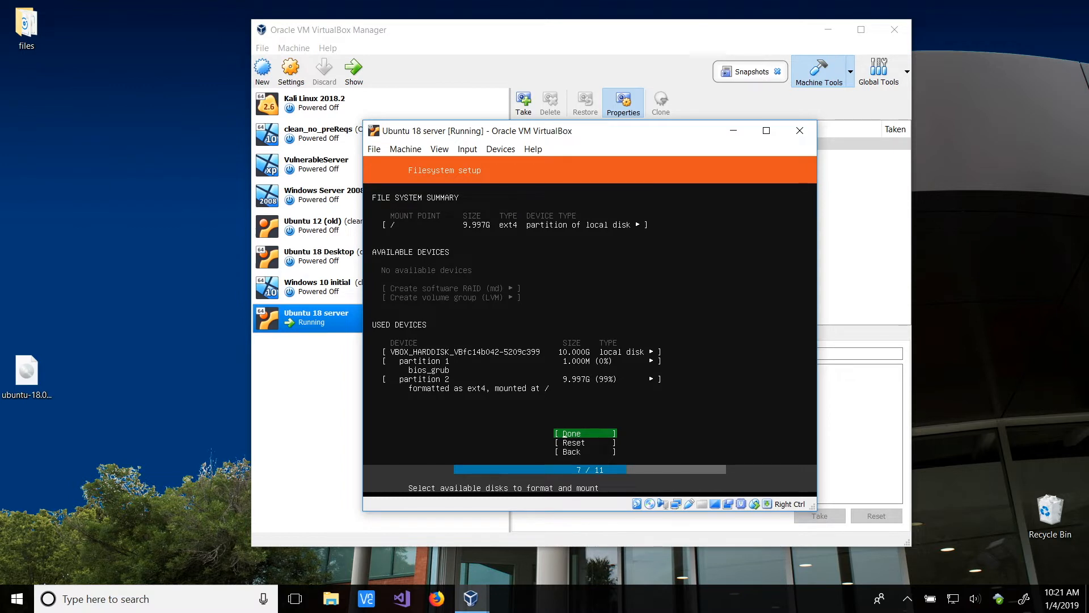
key(Return)
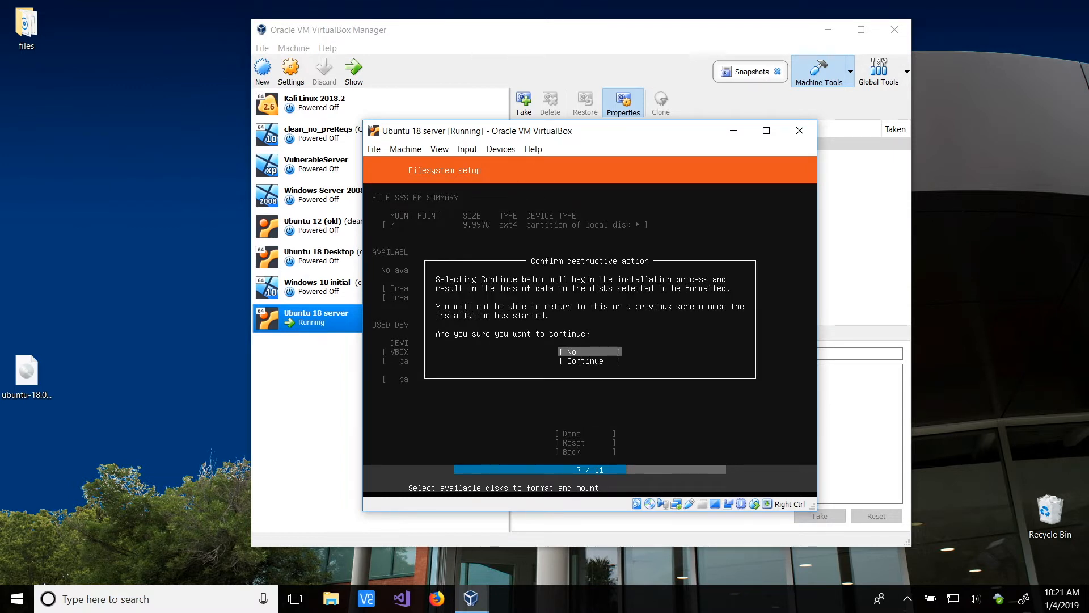
key(Down)
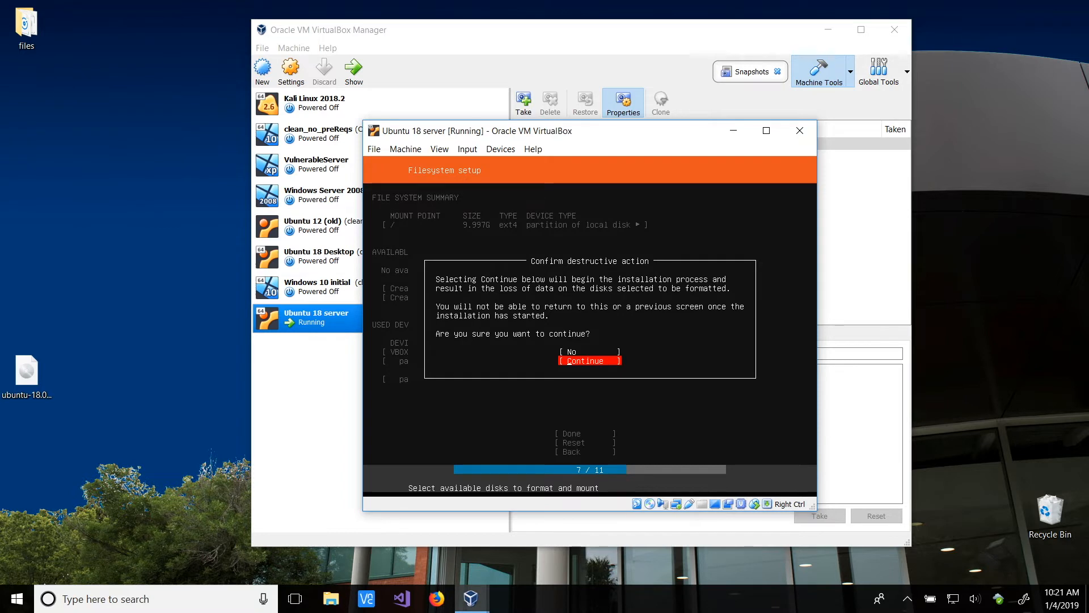
key(Return)
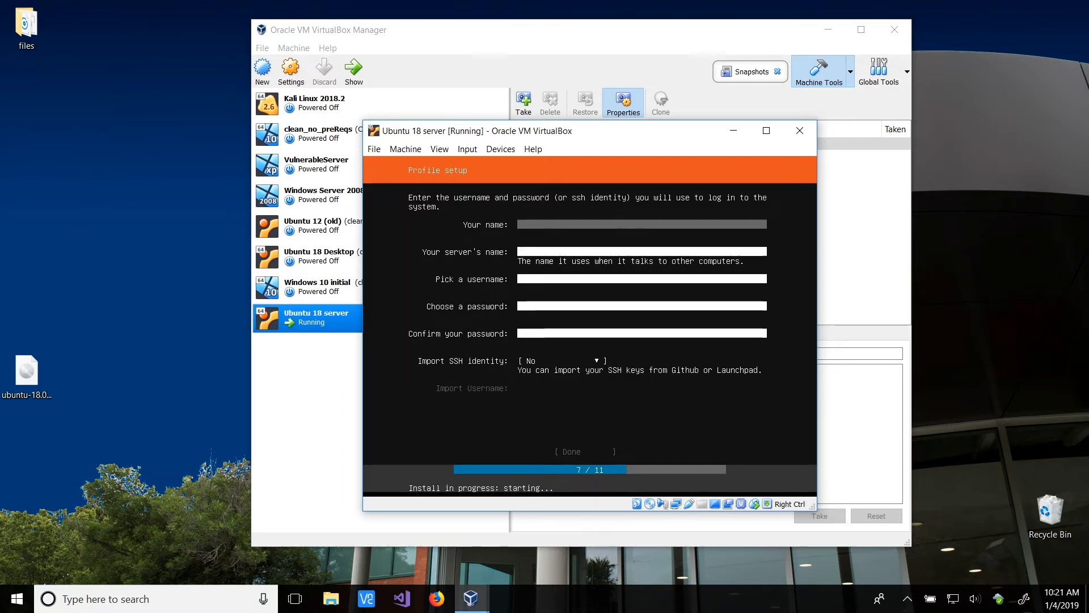
Fill in the profile with the user's name, server name ubuntu18, a username and the account password twice, without importing an SSH identity.
text(steve)
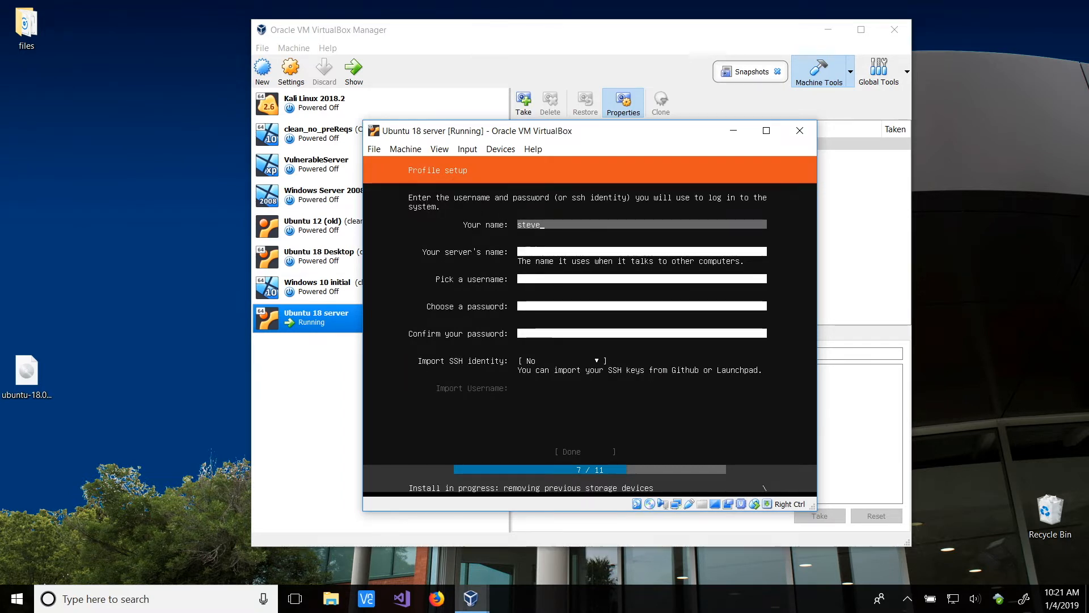
text(h)
key(Tab)
text(ubuntu18)
key(Tab)
text(steve)
key(Tab)
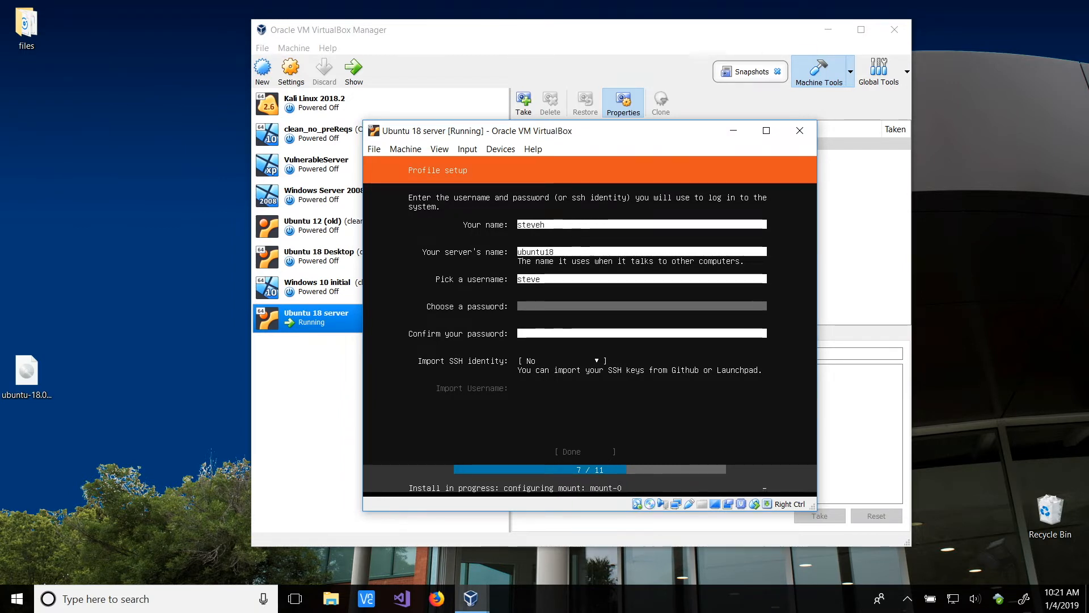
text(********)
key(Tab)
text(********)
key(Tab)
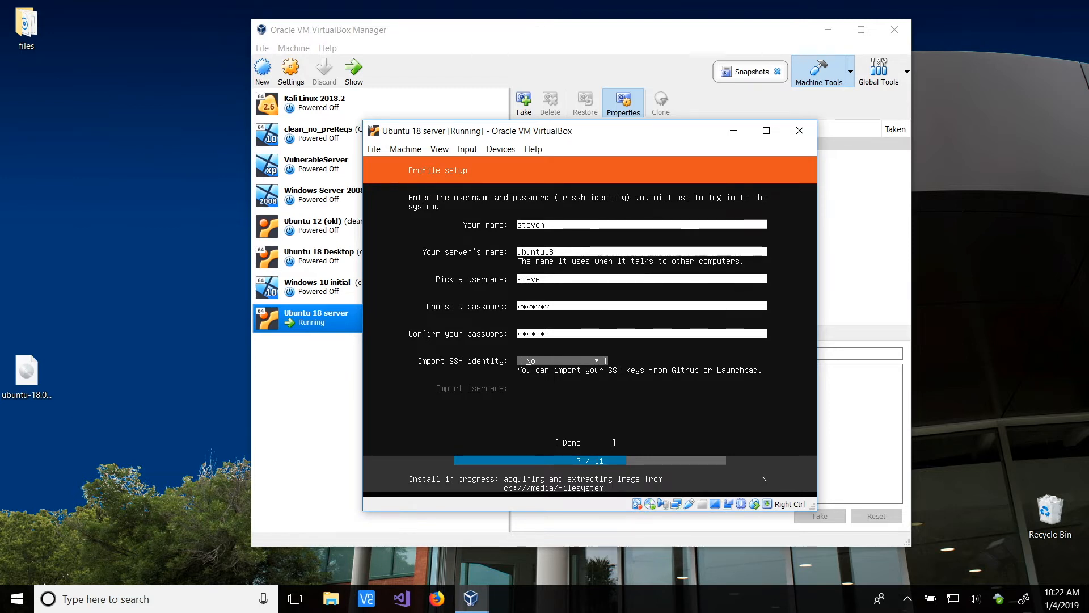
key(Tab)
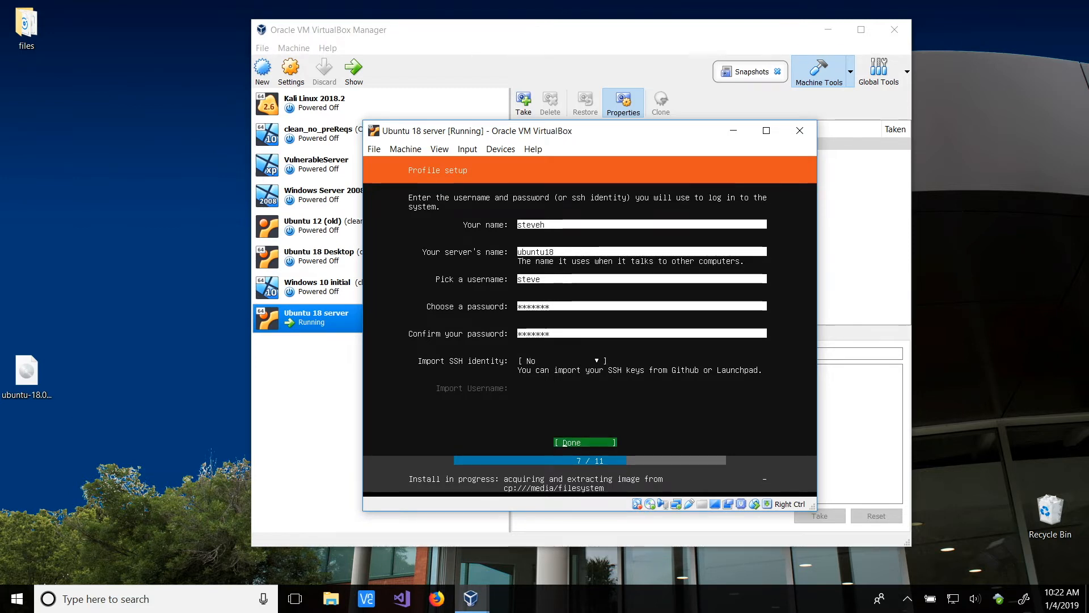
key(Return)
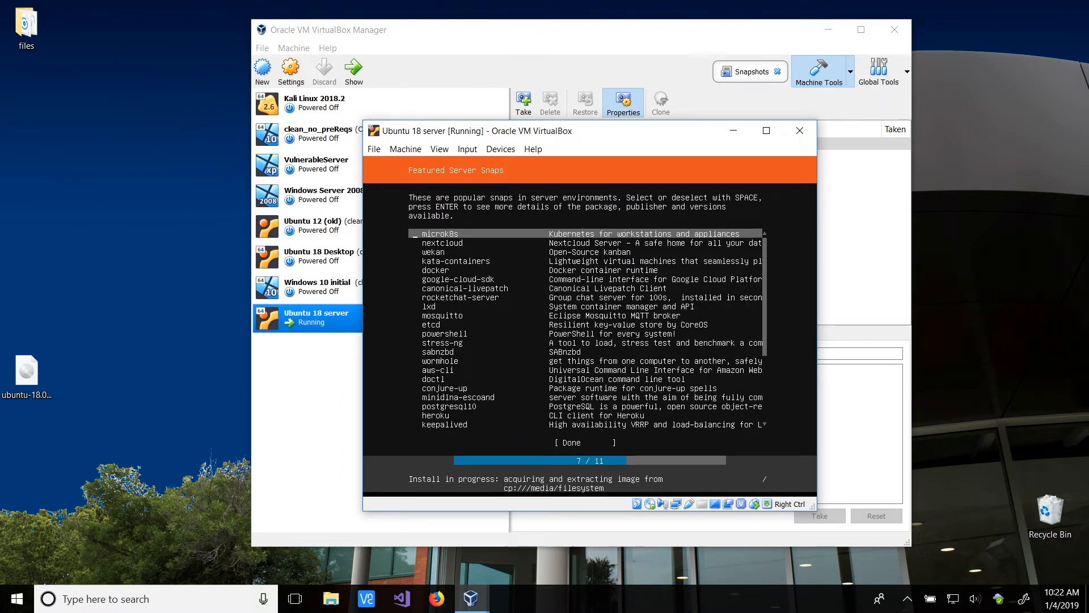
Look through the featured server snaps and finish that page without selecting any.
key(Down)
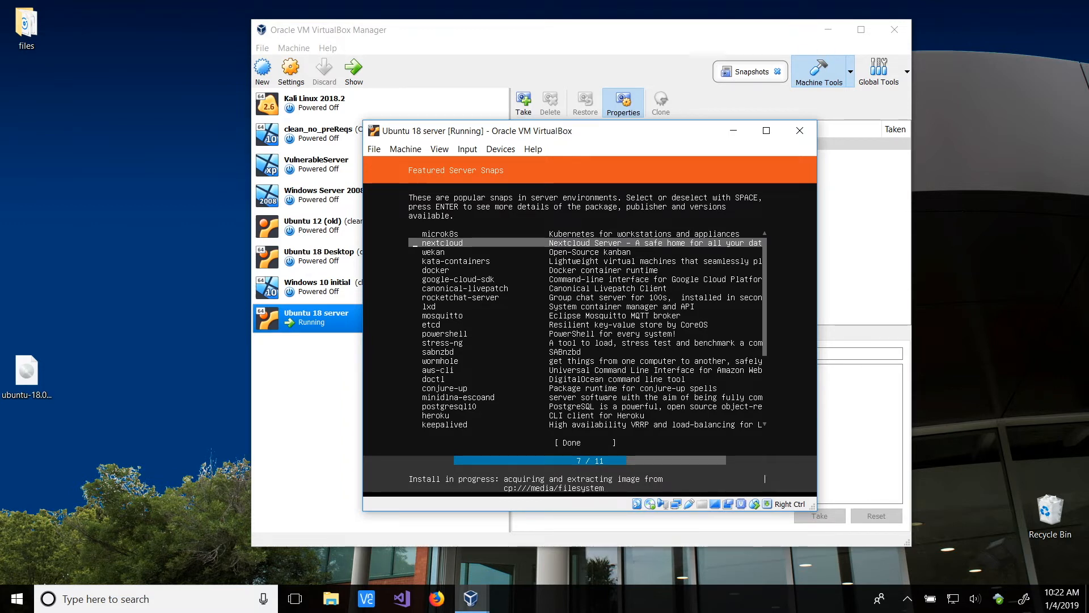
key(Down)
key(Down)
key(Down)
key(Down)
key(Down)
key(Down)
key(Down)
key(Down)
key(Down)
key(Down)
key(Down)
key(Down)
key(Down)
key(Down)
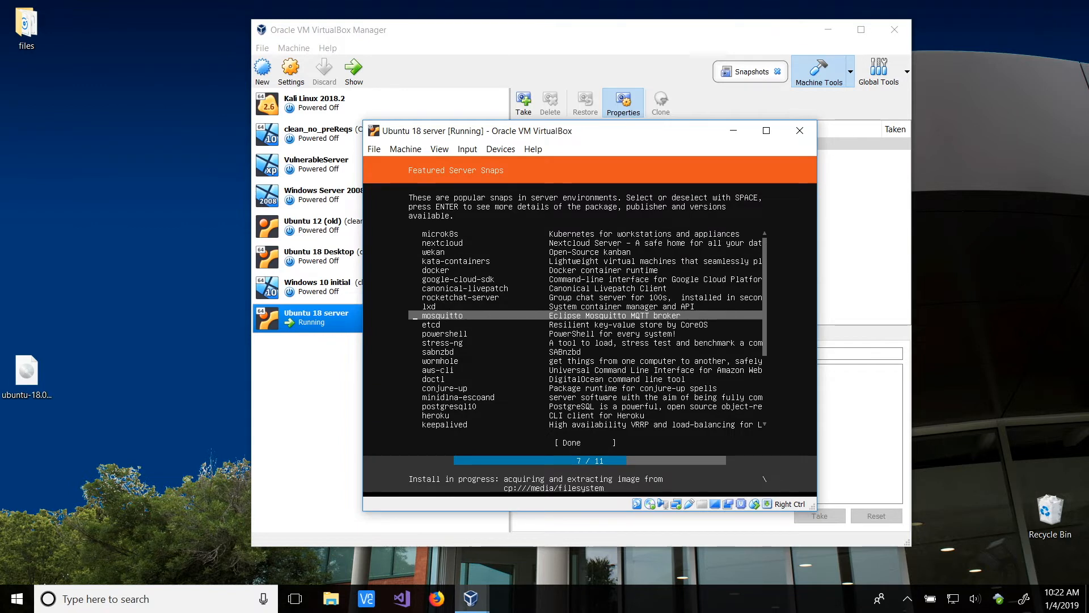
key(Down)
key(Down)
key(Down)
key(Down)
key(Down)
key(Down)
key(Down)
key(Down)
key(Down)
key(Down)
key(Down)
key(Down)
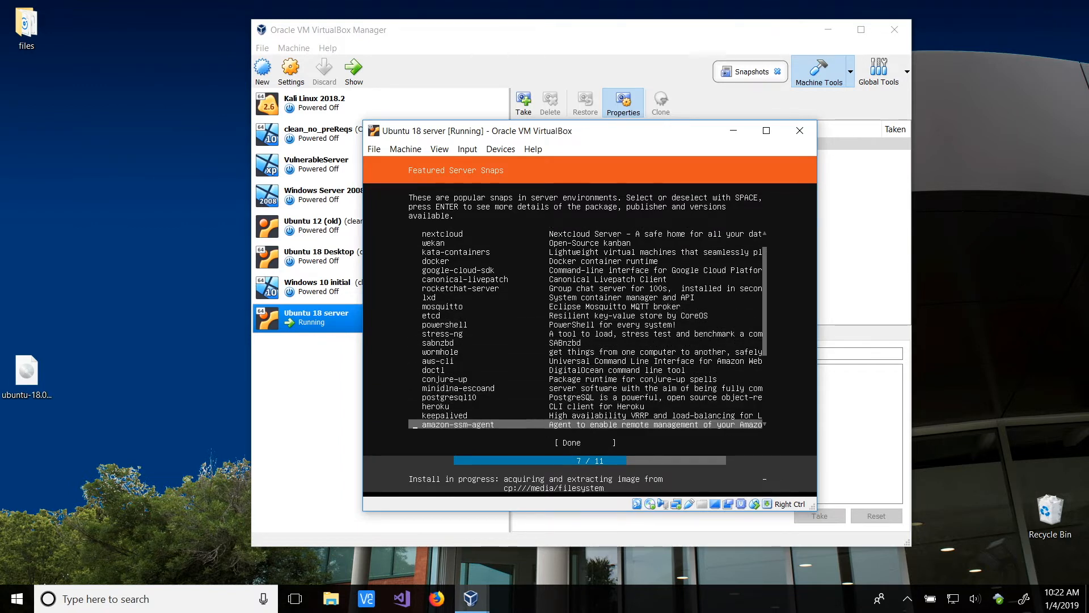
key(Down)
key(Down)
key(Down)
key(Down)
key(Down)
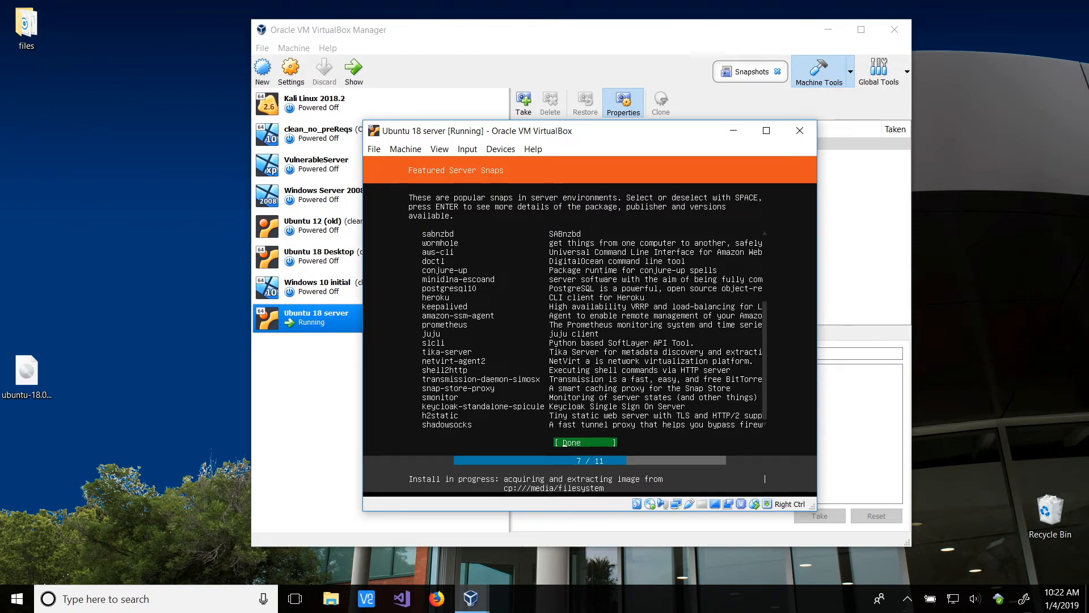
key(Return)
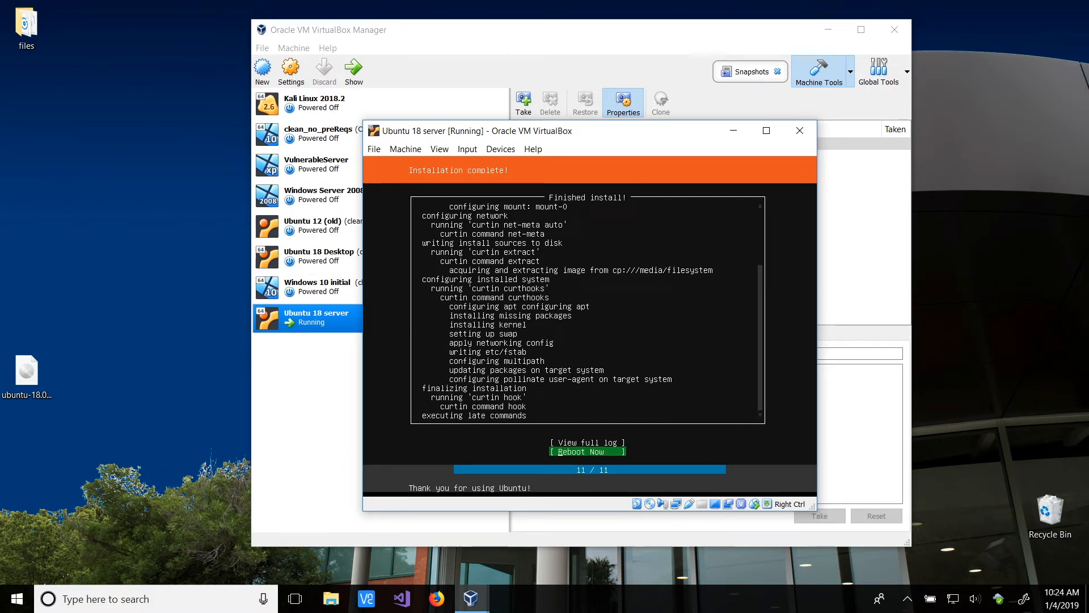
Reboot from the completed installer past the installation medium prompt and log in with the account's username and password.
key(Return)
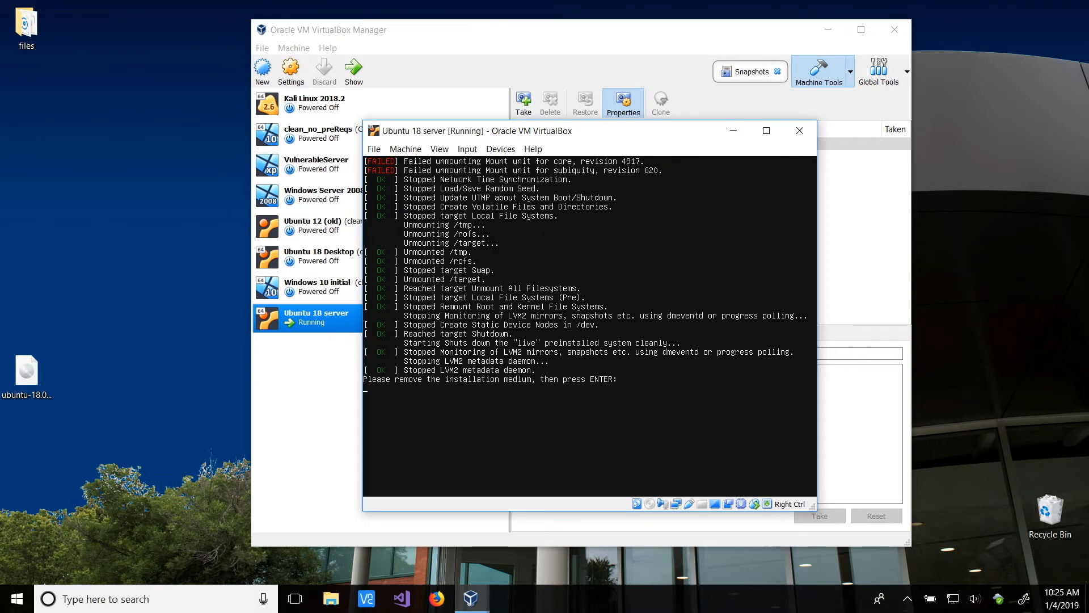
key(Return)
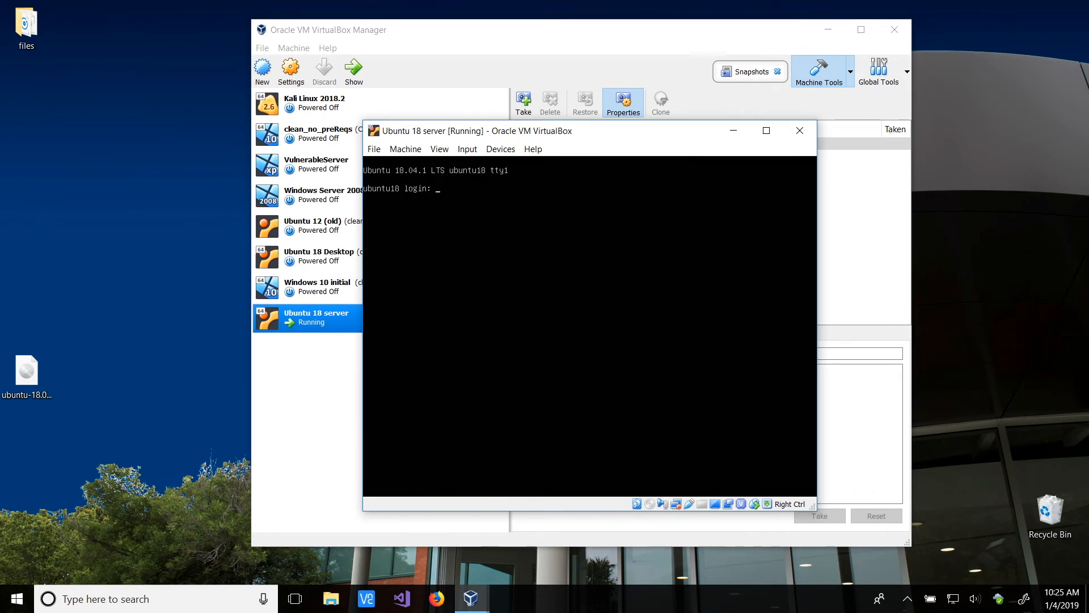
text(steve)
key(Return)
key(Return)
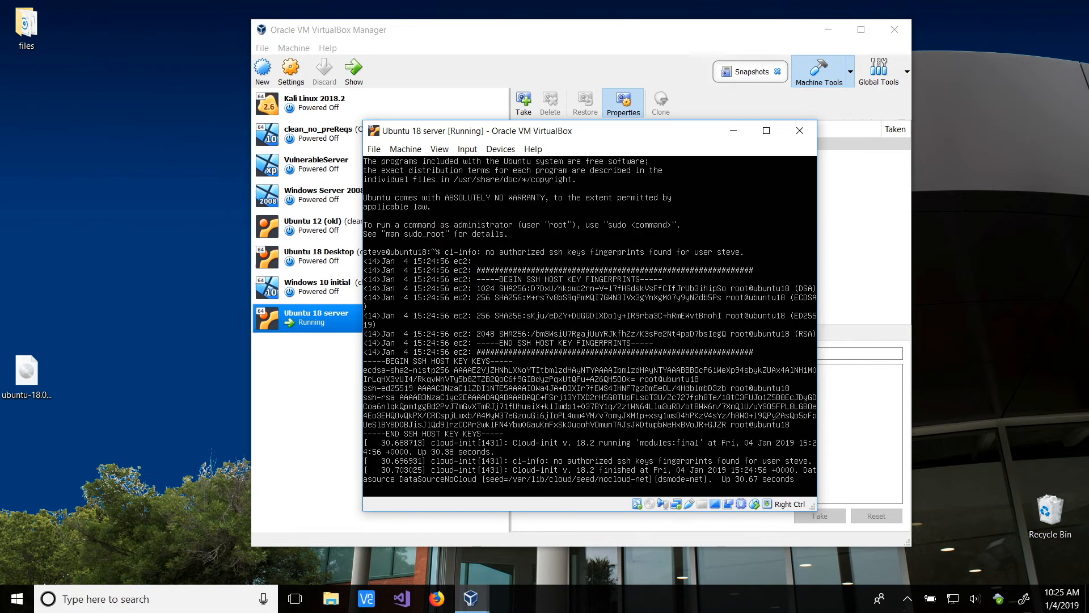
key(Return)
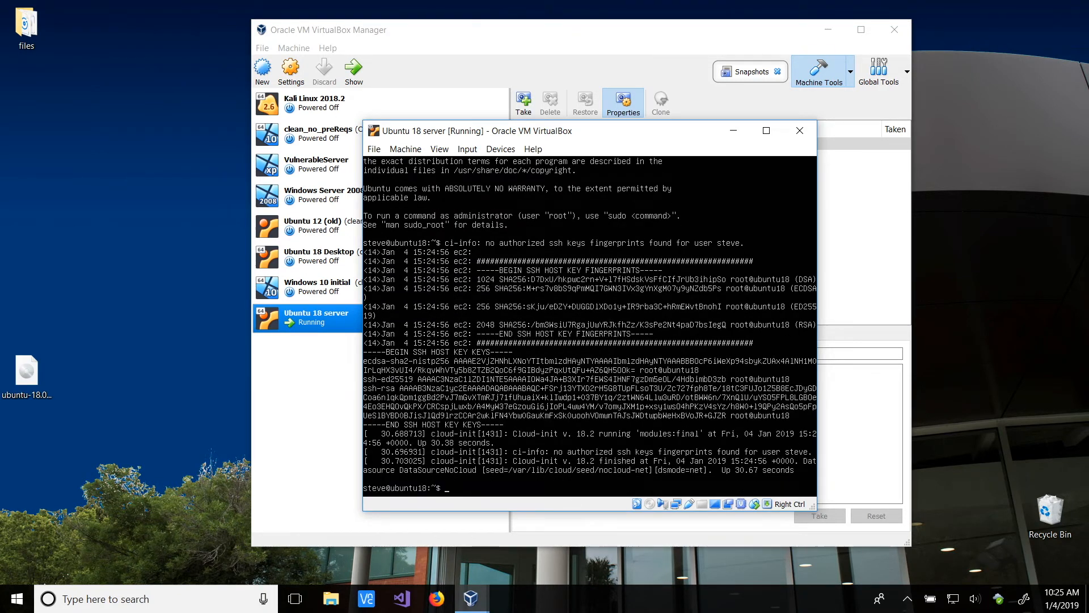
Install gcc with sudo apt install gcc, entering the sudo password and agreeing to continue.
text(sudo apt install gcc)
key(Return)
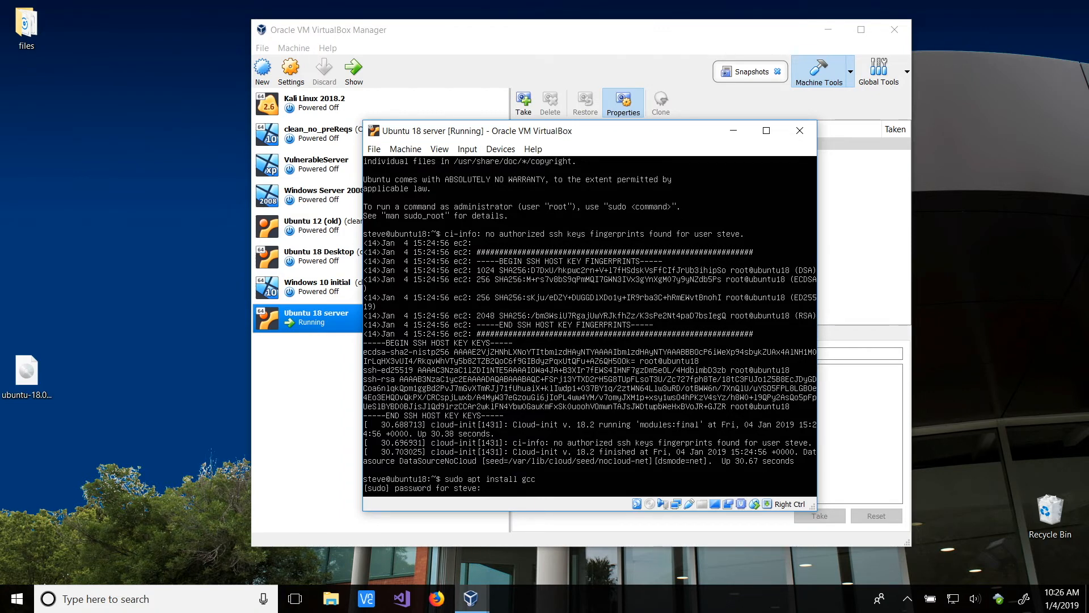
key(Return)
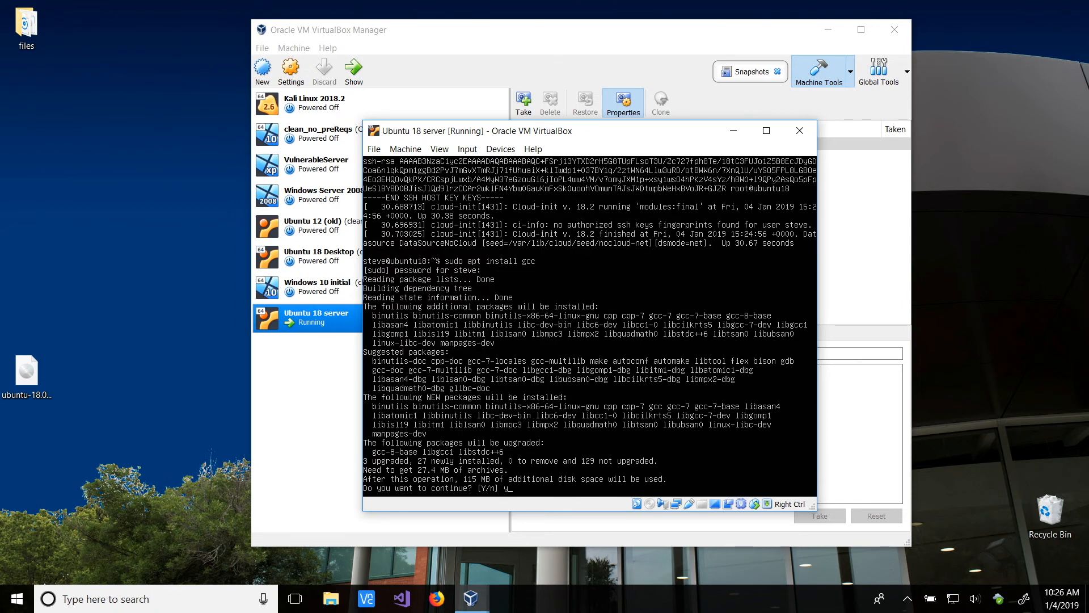
text(y)
key(Return)
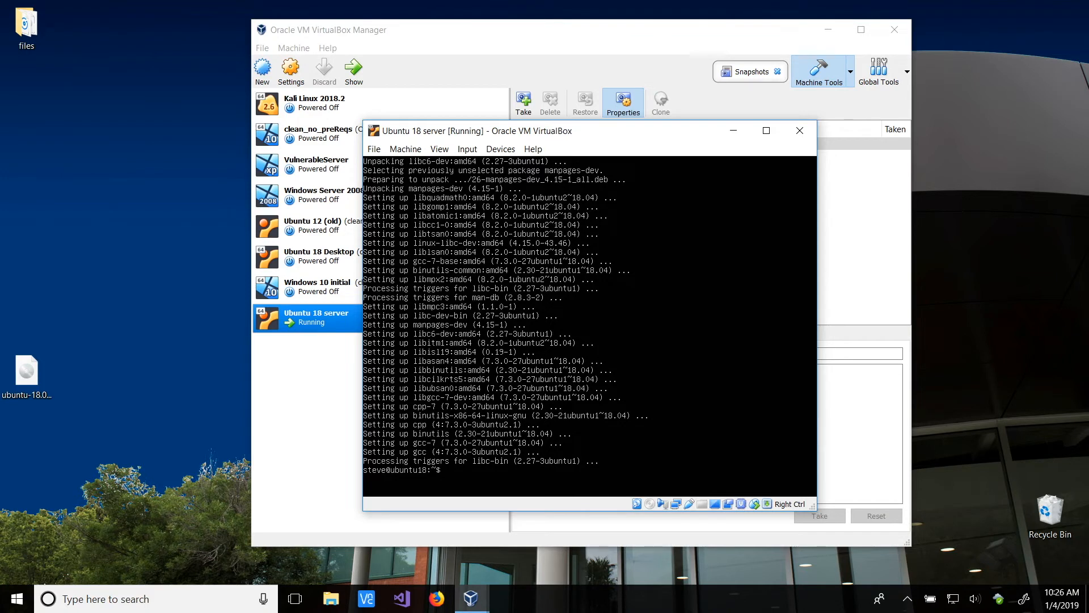
Install gdb with sudo apt install gdb and agree to continue.
key(Up)
key(Return)
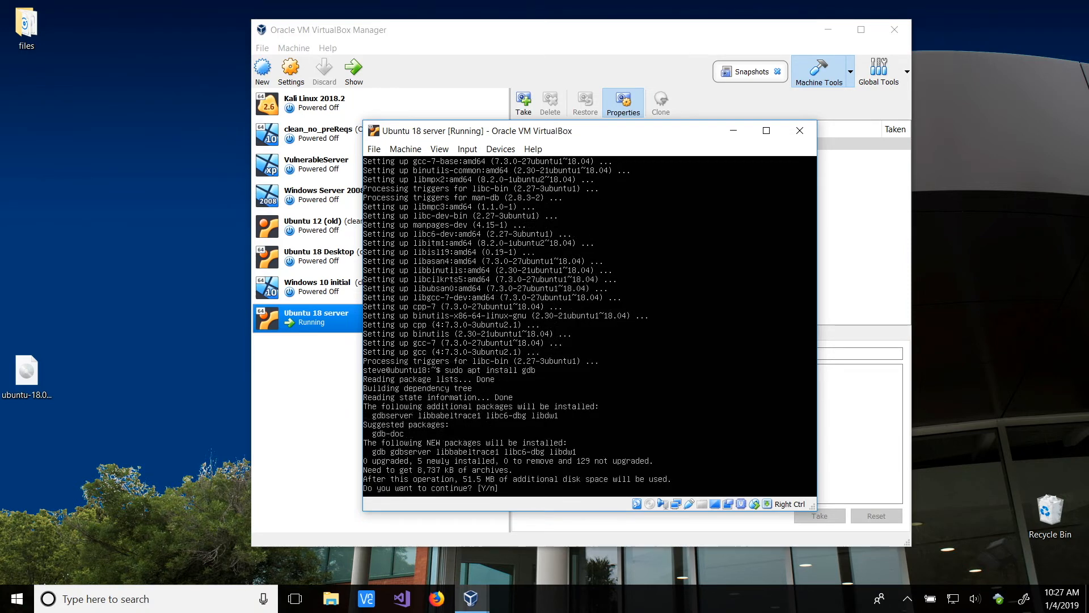
text(y)
key(Return)
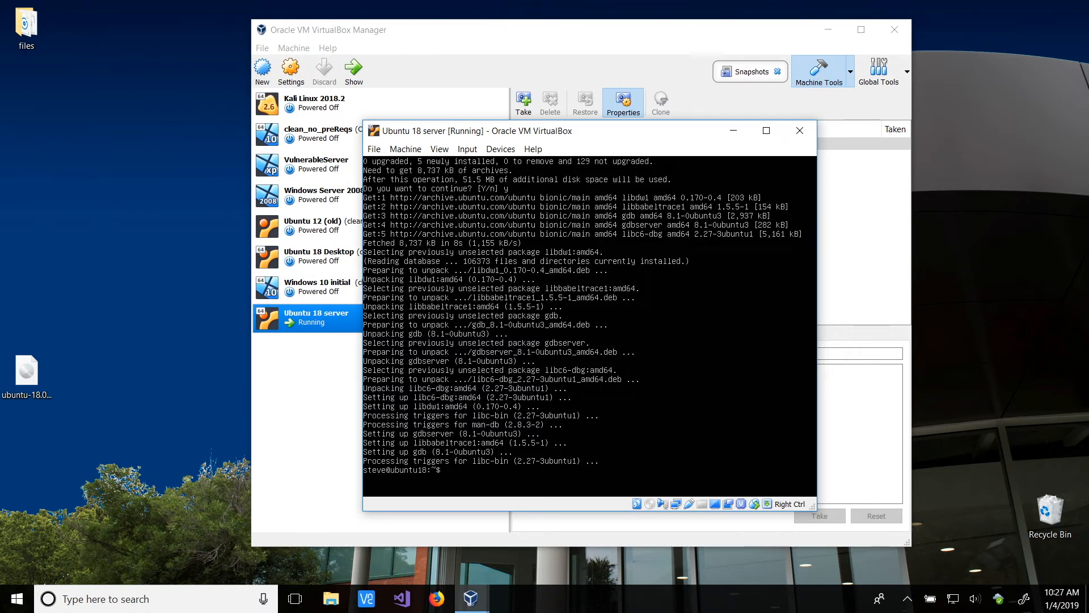
text(sudo apt upgrade)
key(BackSpace)
key(BackSpace)
key(BackSpace)
key(BackSpace)
key(BackSpace)
key(BackSpace)
key(BackSpace)
key(BackSpace)
key(BackSpace)
key(BackSpace)
key(BackSpace)
key(BackSpace)
key(BackSpace)
key(BackSpace)
key(BackSpace)
key(BackSpace)
Exit the shell session and log back in with the account's username and password.
text(exit)
key(Return)
text(steve)
key(Return)
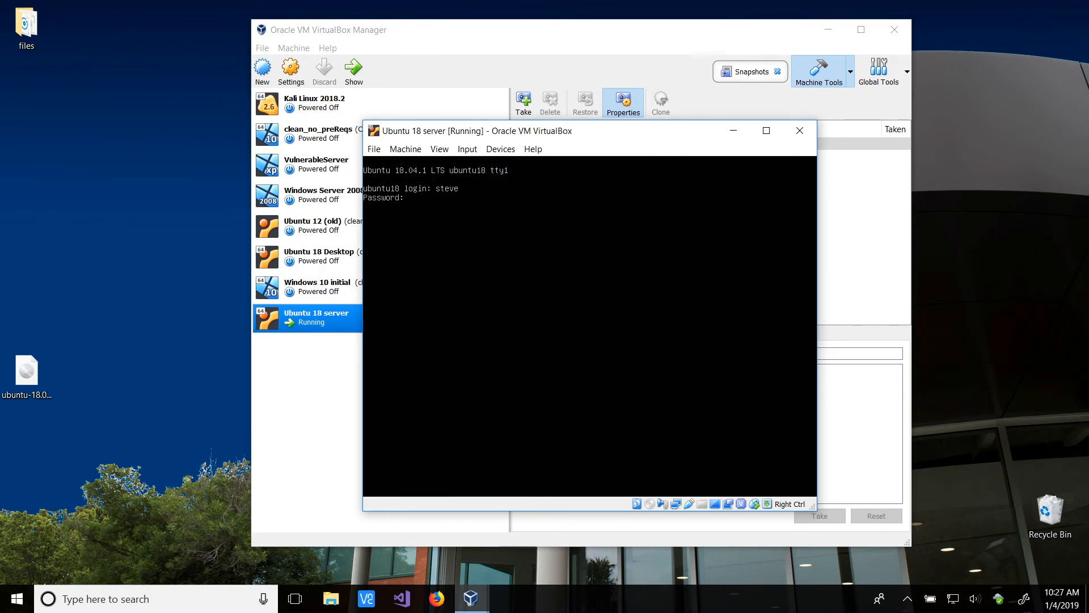
key(Return)
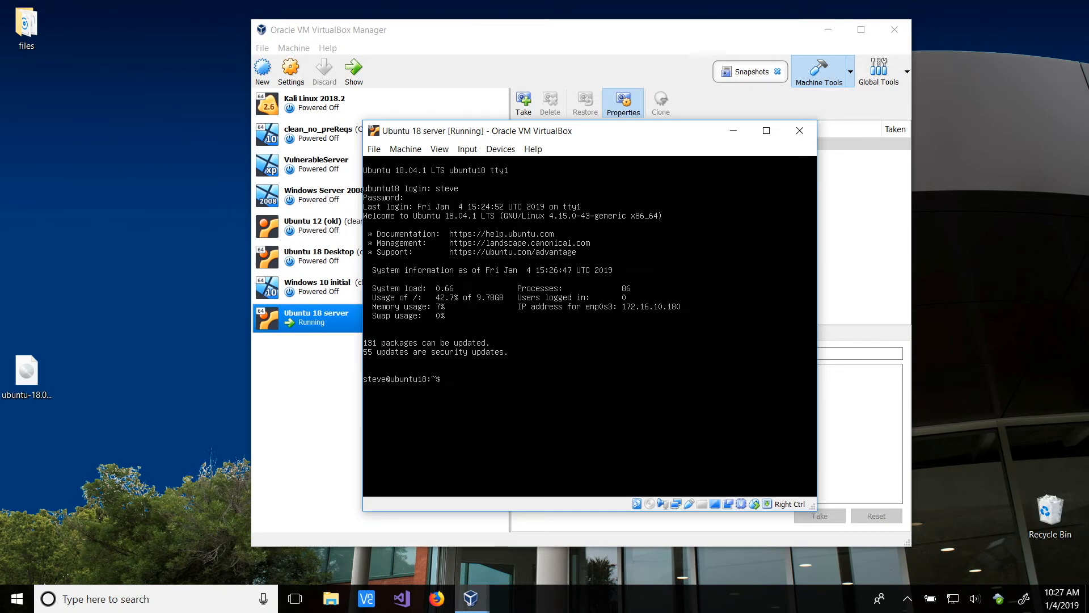
Upgrade all installed packages with sudo apt upgrade, entering the sudo password and agreeing to continue.
text(sudo apt upgrade)
key(Return)
key(Return)
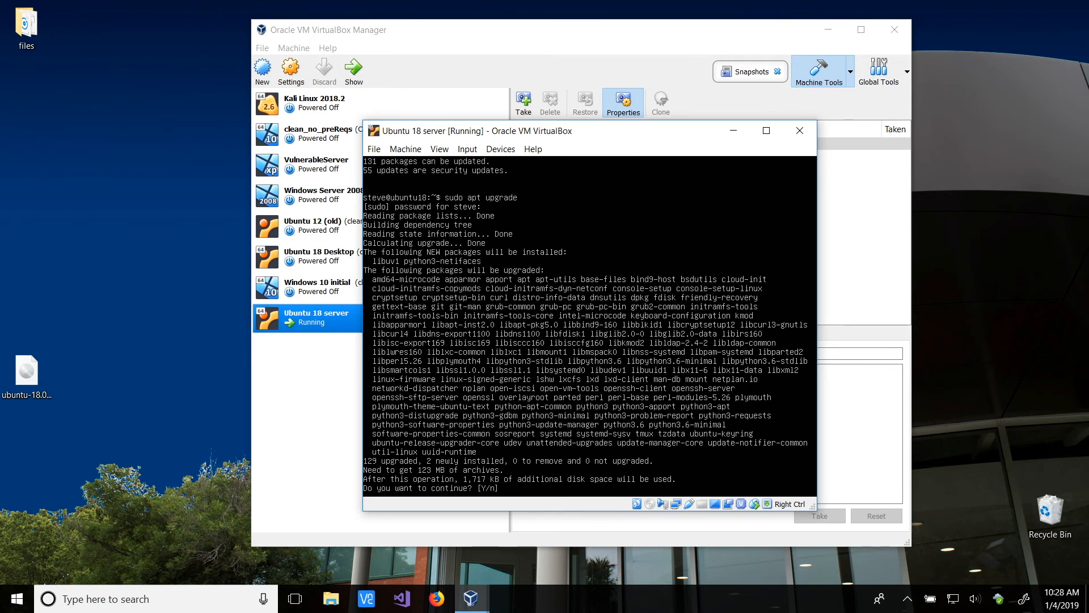
text(y)
key(Return)
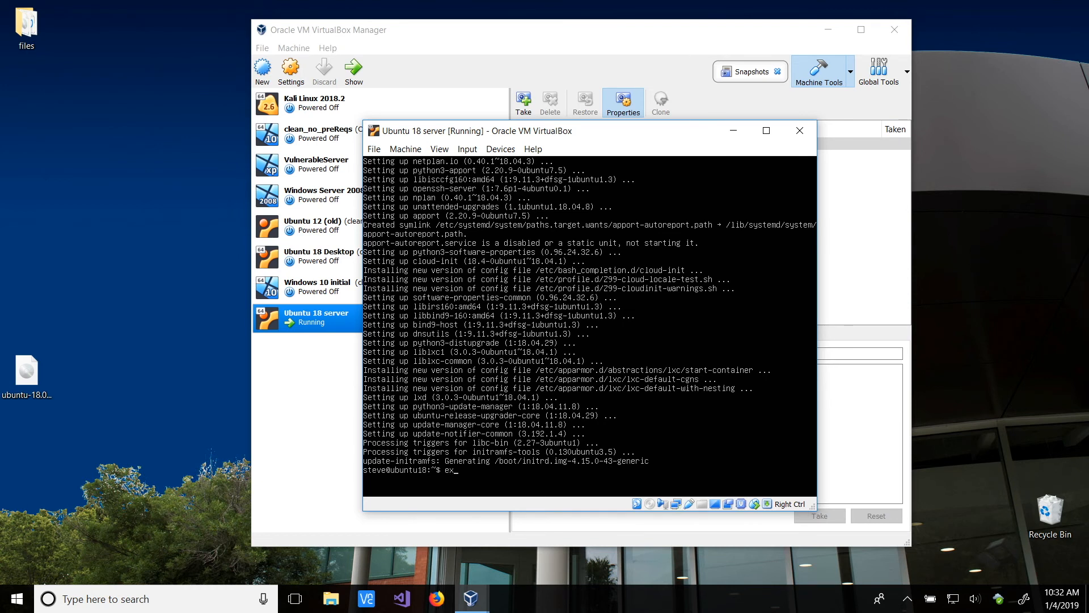
Exit the session after the upgrade and log in again with the account's username and password.
text(xit)
key(Return)
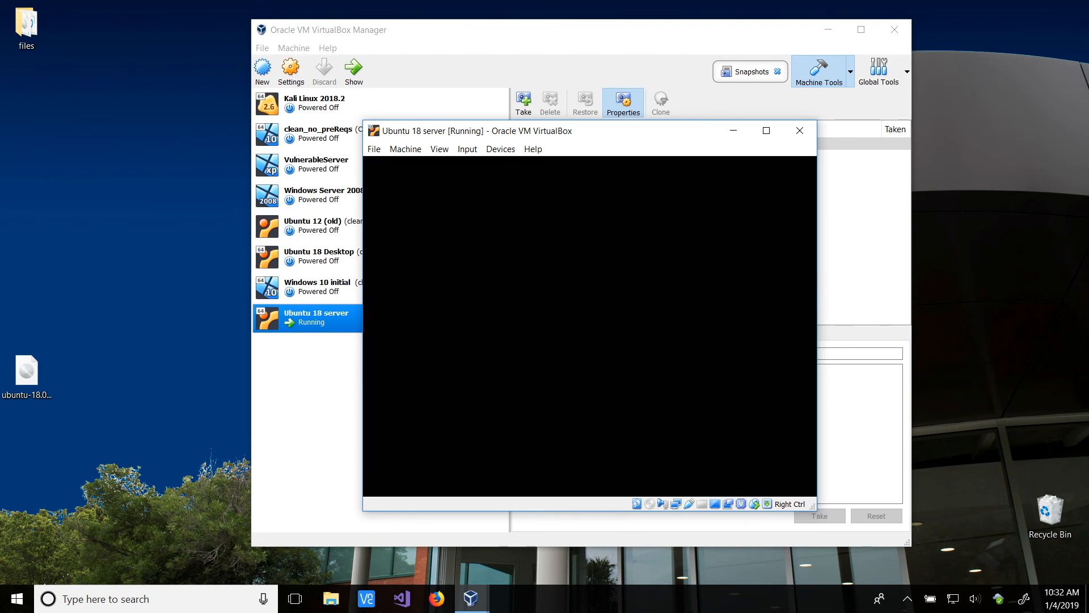
text(steve)
key(Return)
key(Return)
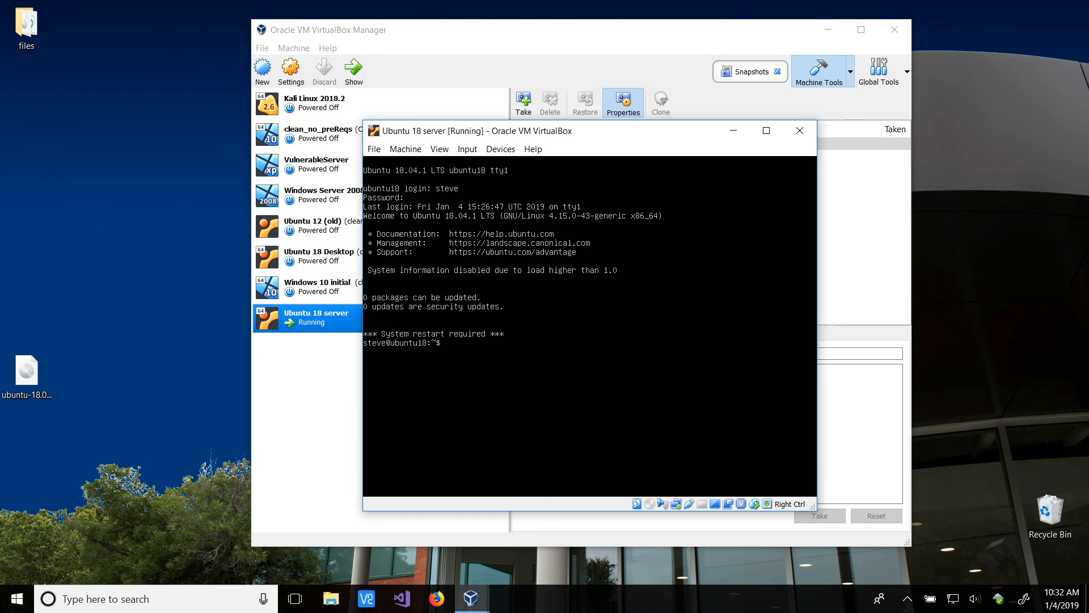
Halt the server with sudo halt, entering the sudo password.
text(udo halt)
key(Return)
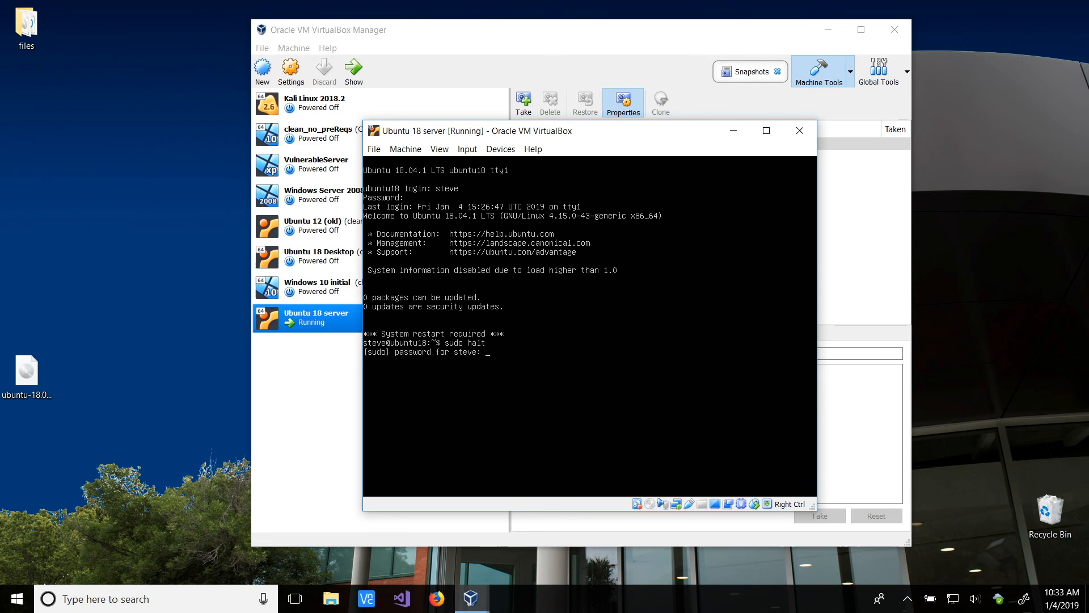
key(Return)
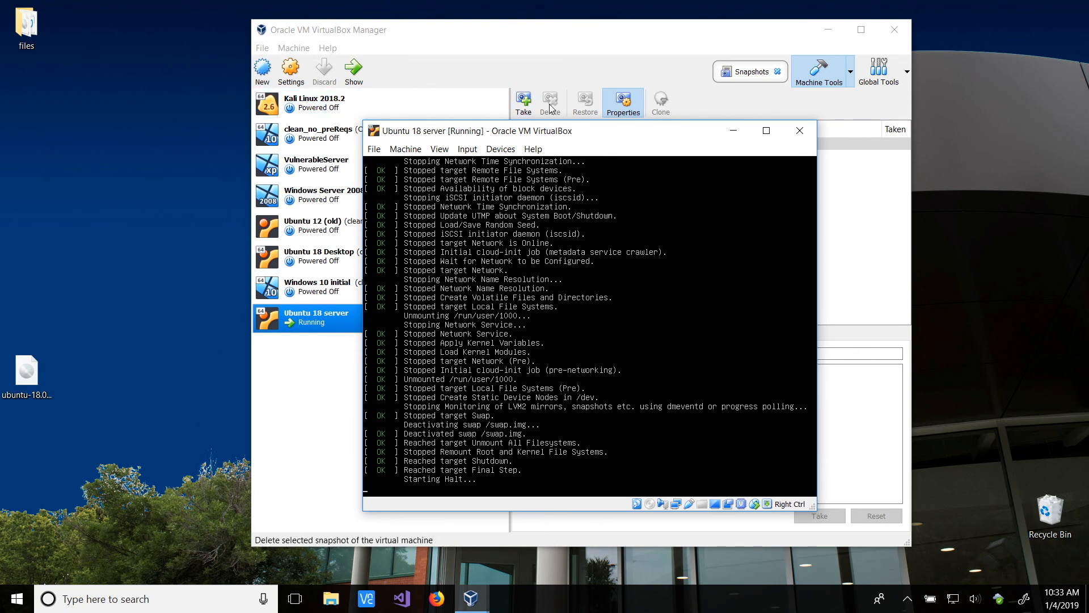
Close the Ubuntu 18 server virtual machine with the Power off the machine option.
click(374, 149)
click(404, 223)
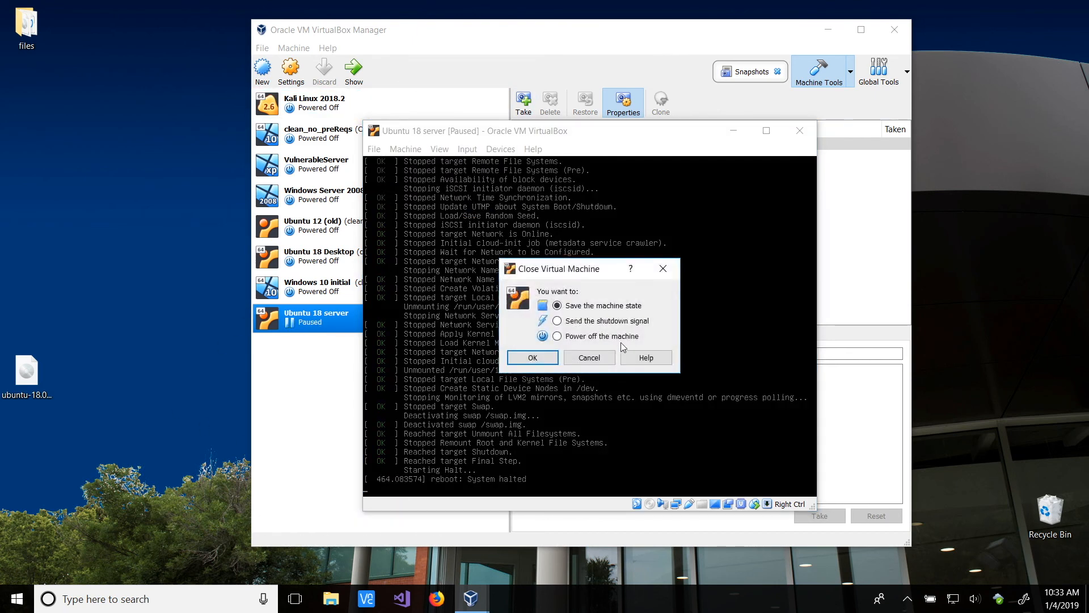
click(588, 340)
click(546, 360)
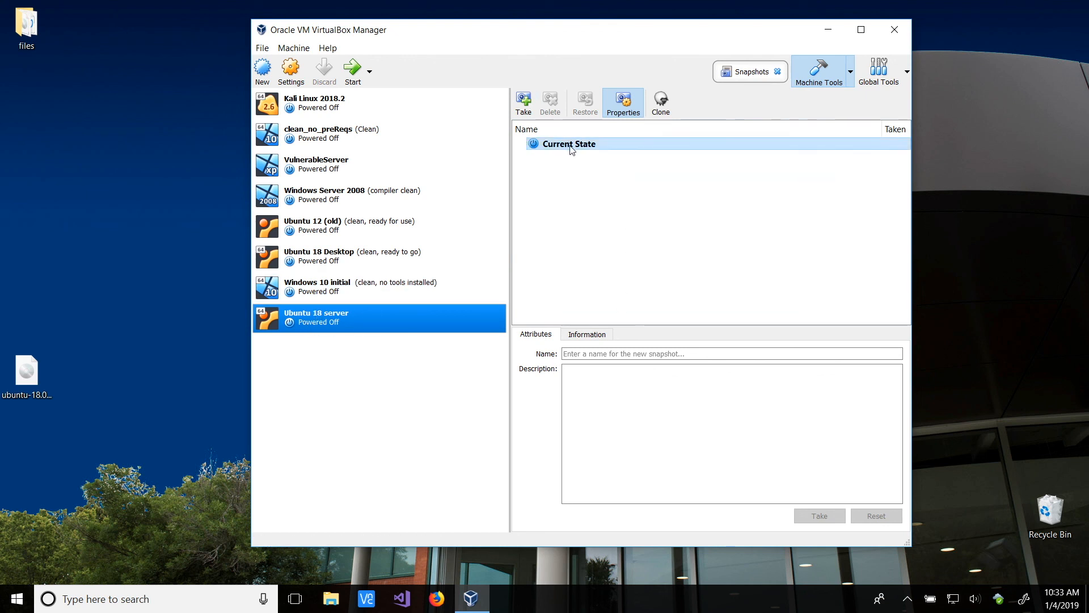
Take a snapshot of the Ubuntu 18 server machine named "clean, gcc&gdb installed, updated".
click(522, 100)
key(BackSpace)
key(BackSpace)
key(BackSpace)
key(BackSpace)
key(BackSpace)
key(BackSpace)
key(BackSpace)
key(BackSpace)
key(BackSpace)
key(BackSpace)
text(clea)
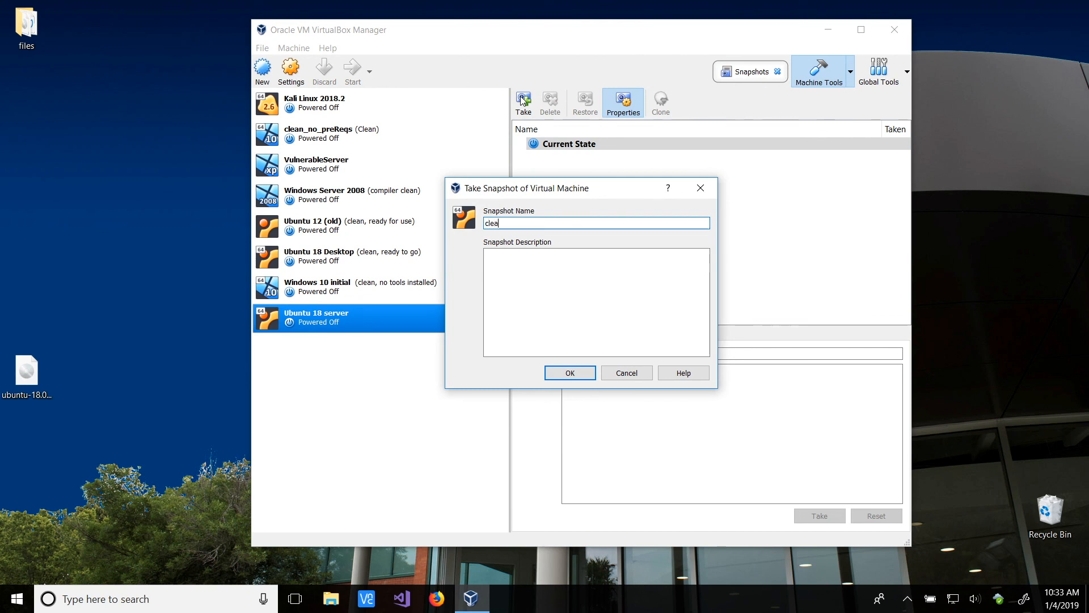
text(n, gcc&gdb installed, updated)
key(BackSpace)
key(BackSpace)
key(BackSpace)
key(BackSpace)
key(BackSpace)
key(BackSpace)
key(BackSpace)
text(updated)
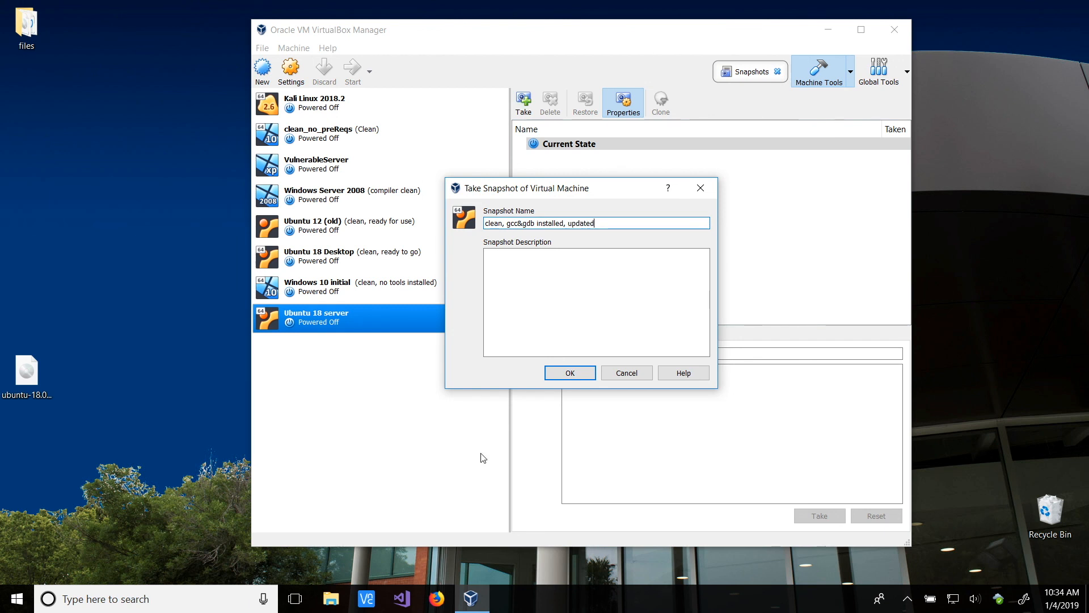
click(586, 370)
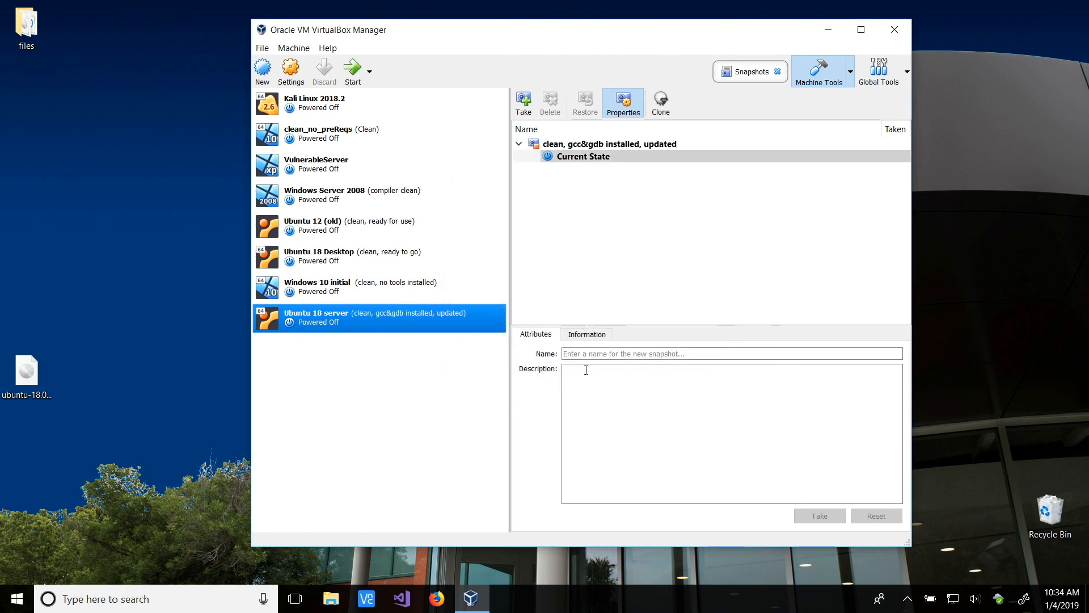